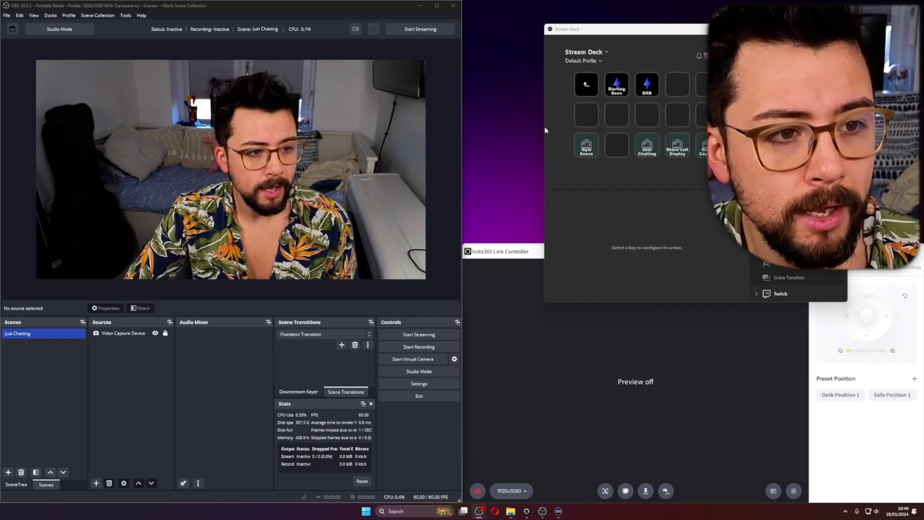
Create a new Text (GDI+) source named 3 in the Just Chatting scene
click(130, 333)
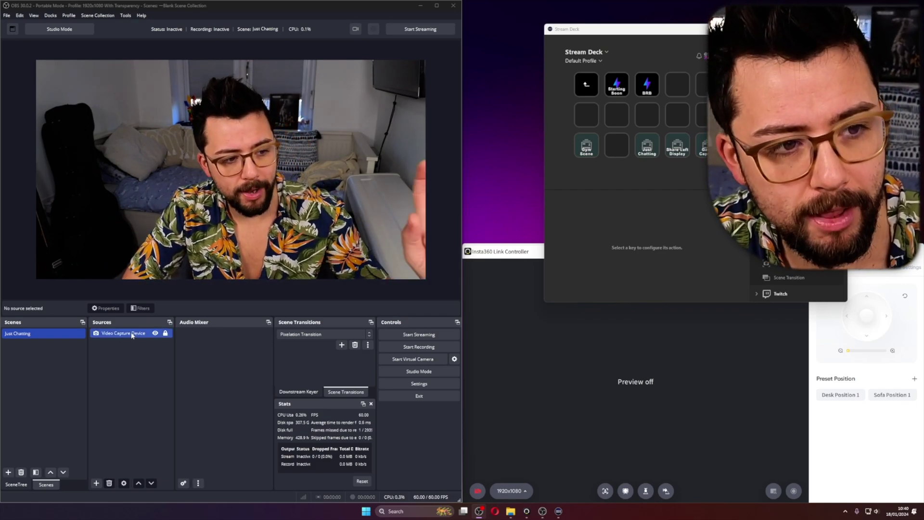
click(128, 339)
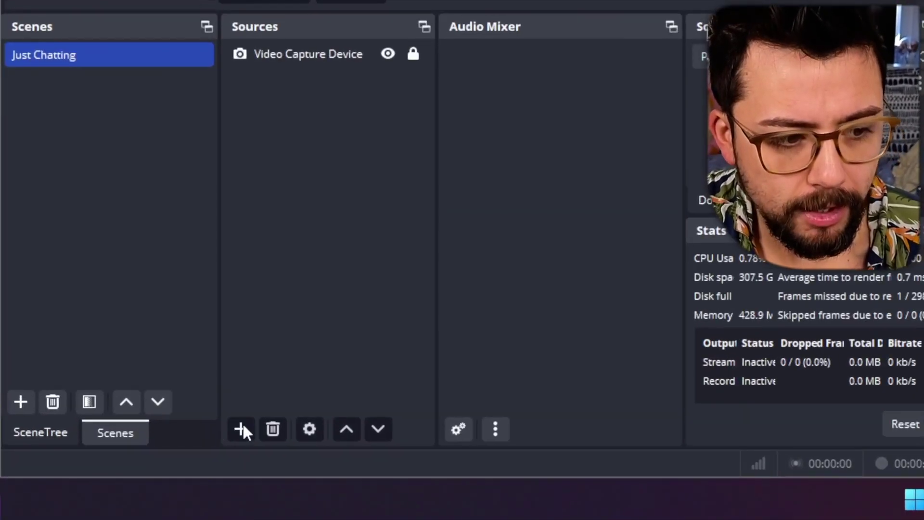
click(96, 482)
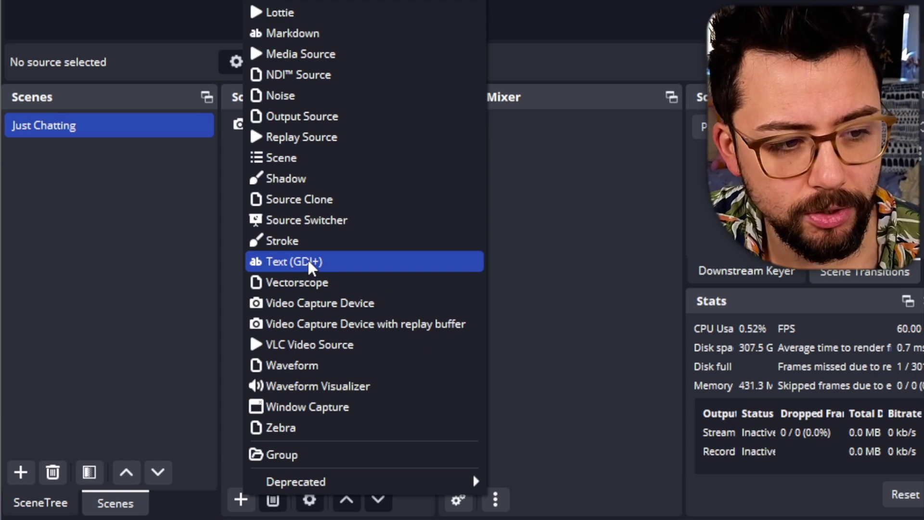
click(307, 262)
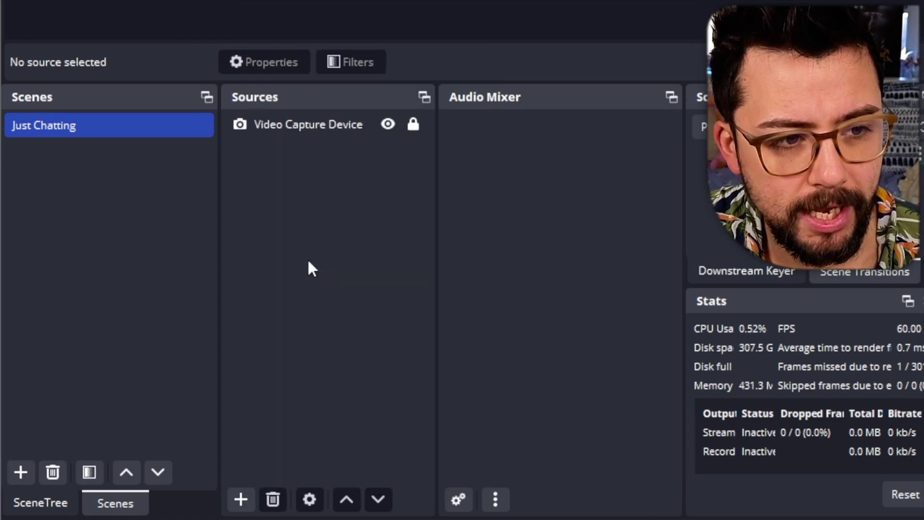
text(3)
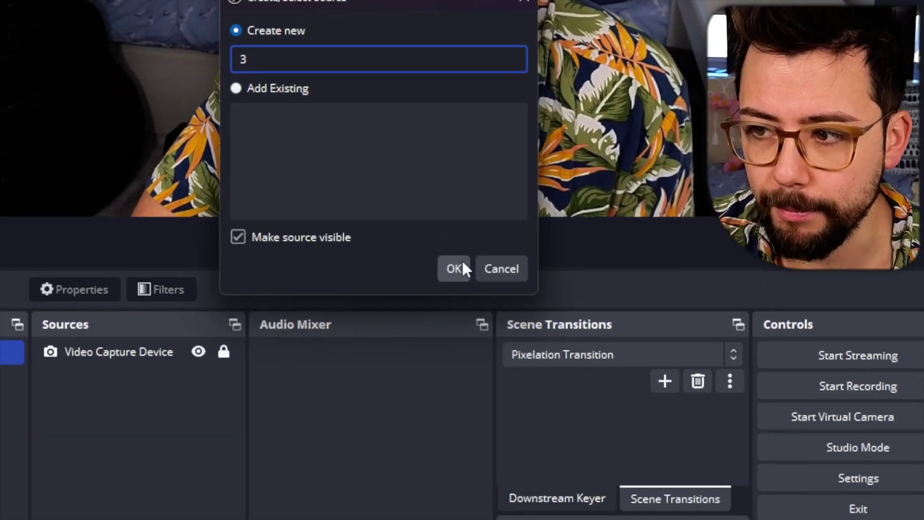
click(647, 213)
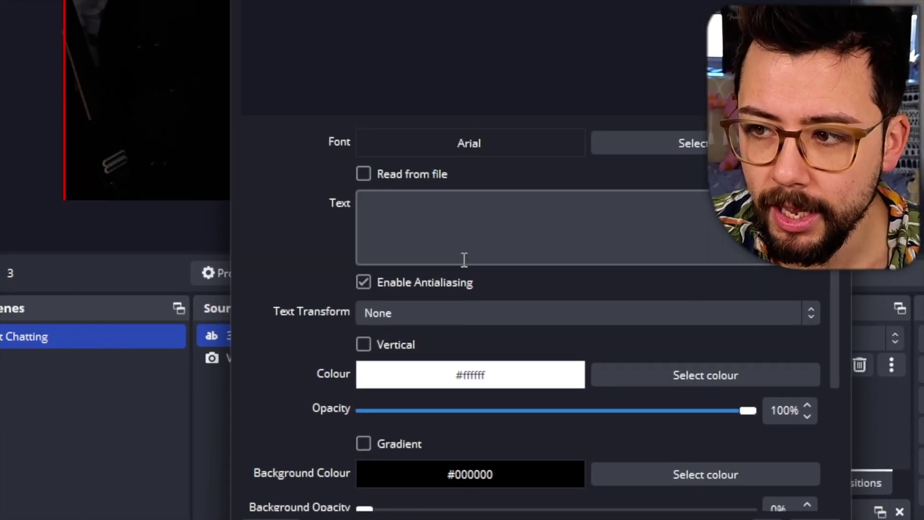
Make the source display 3 and centre it horizontally over the webcam
click(367, 258)
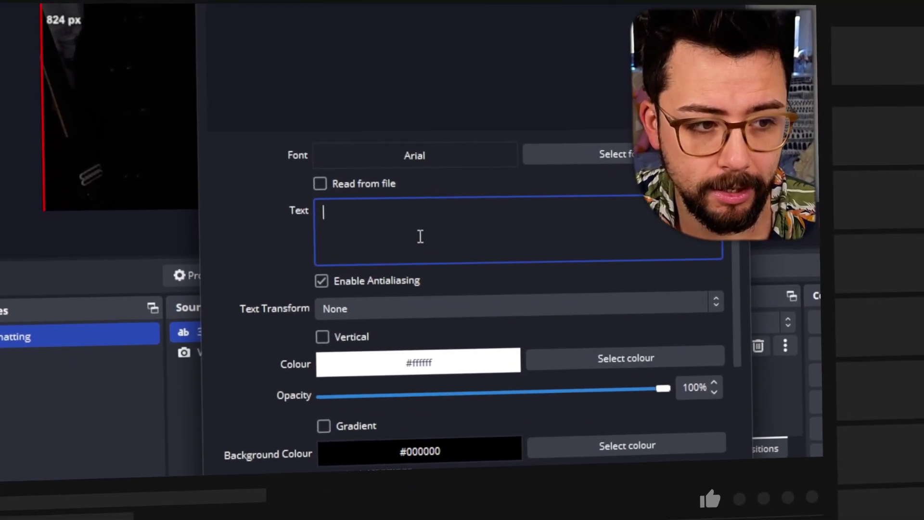
text(3)
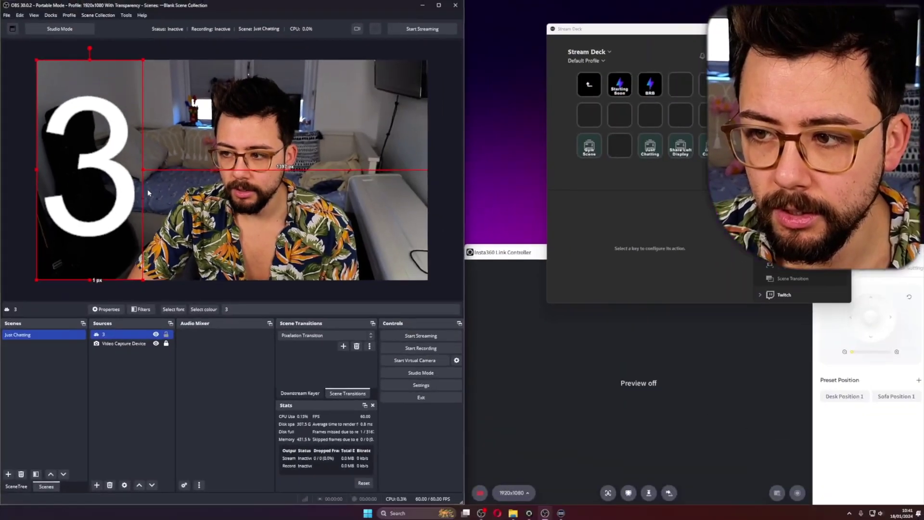
key(ctrl+d)
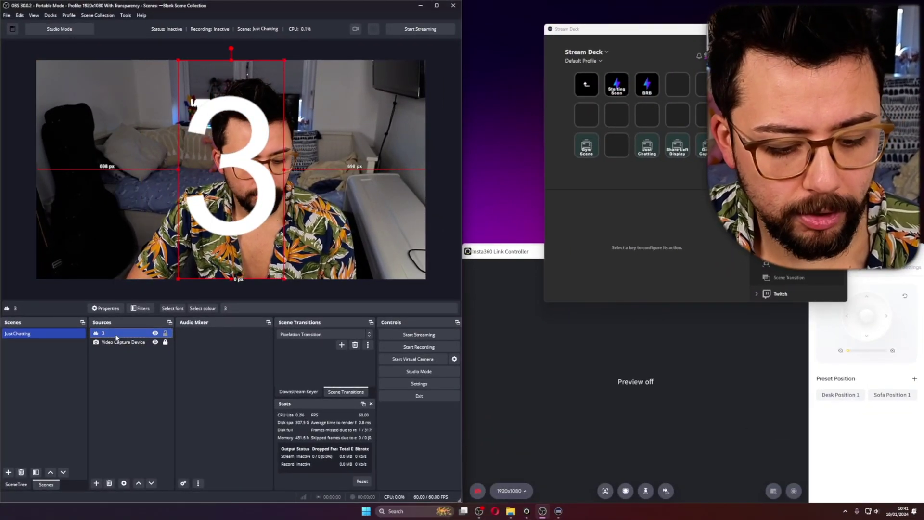
Copy source 3 and paste a duplicate of it into the sources list
right_click(116, 334)
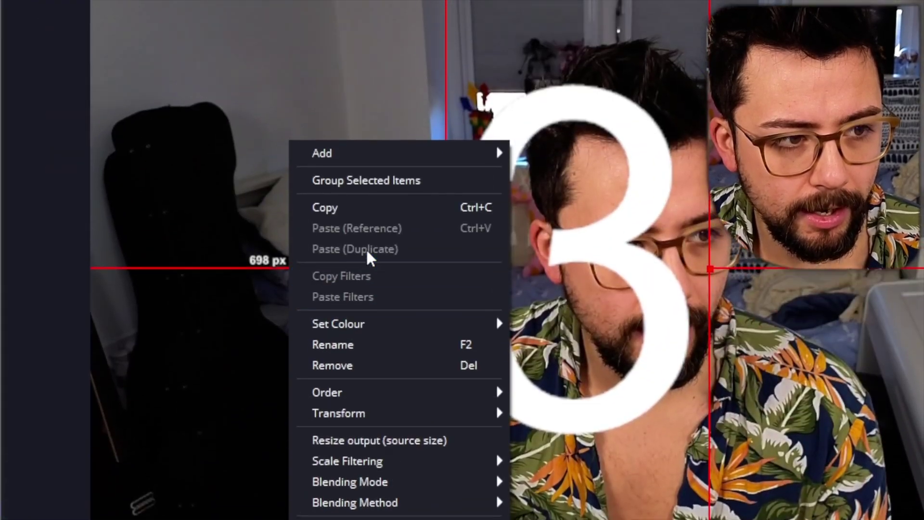
click(142, 137)
right_click(302, 215)
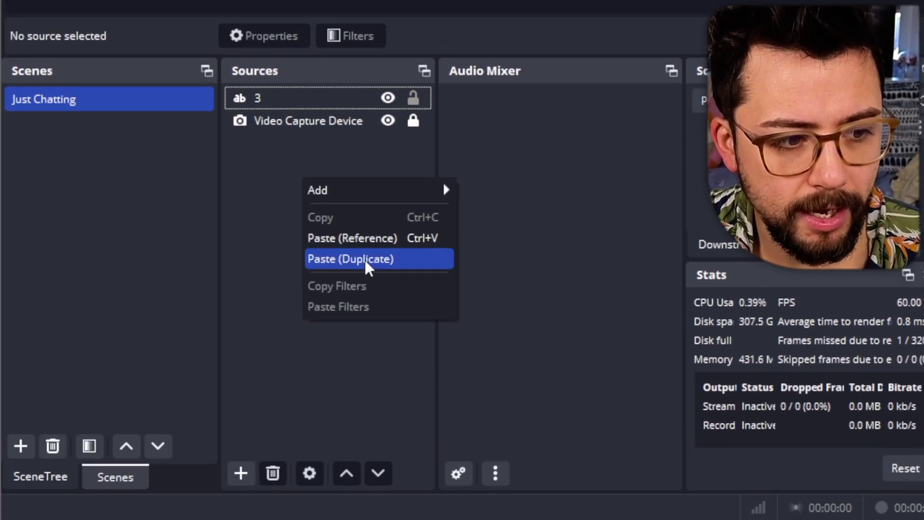
click(367, 260)
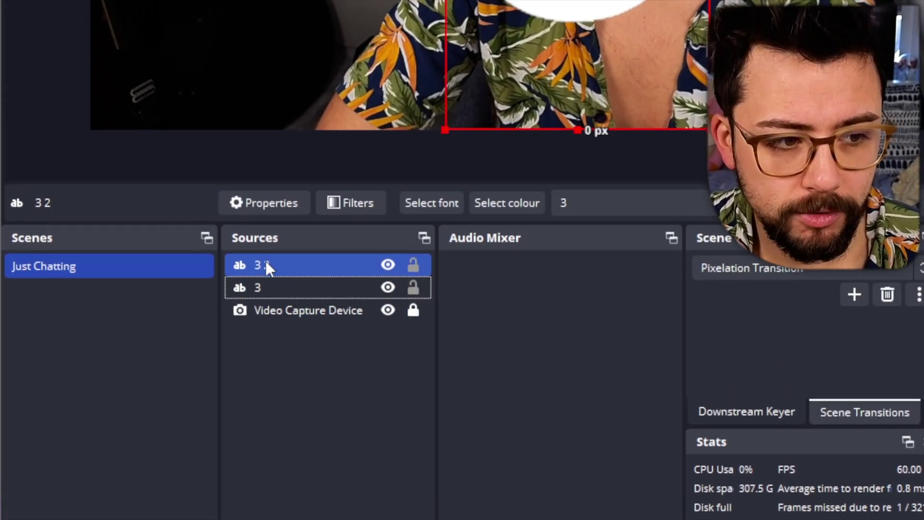
click(266, 97)
Rename the duplicate to 2 and change its displayed text to 2
click(266, 264)
click(266, 264)
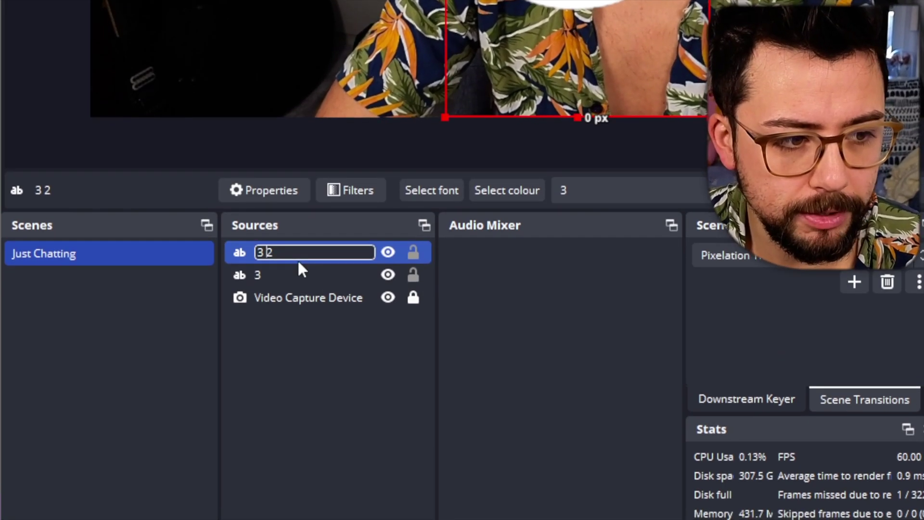
key(BackSpace)
key(BackSpace)
key(Return)
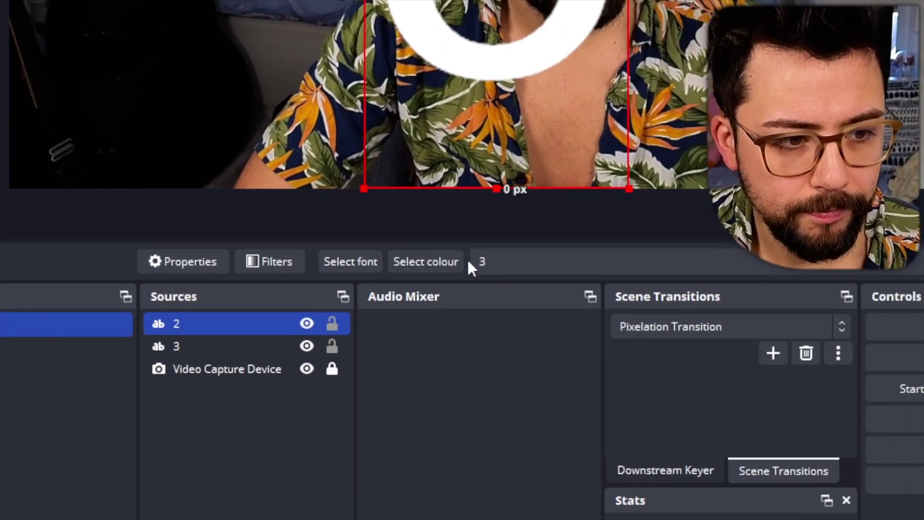
double_click(474, 262)
text(2)
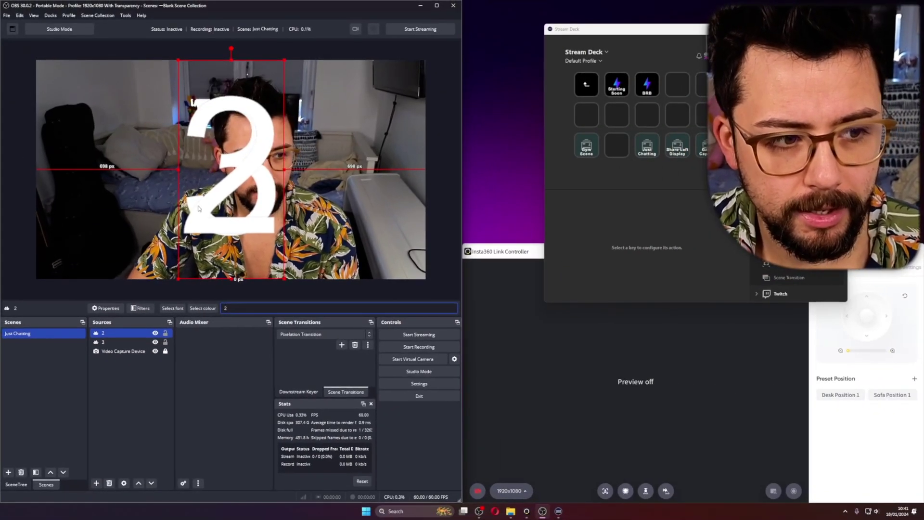
Hide source 3 and paste another duplicate number source
click(190, 341)
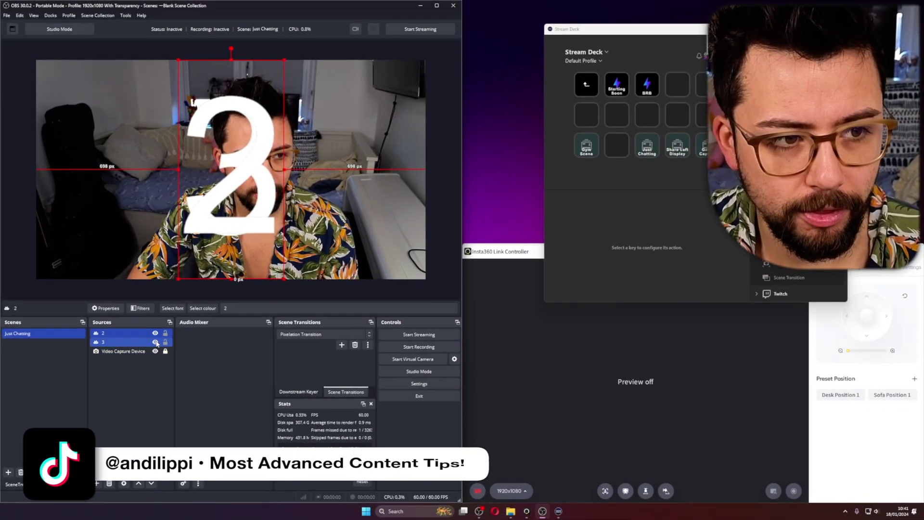
right_click(129, 336)
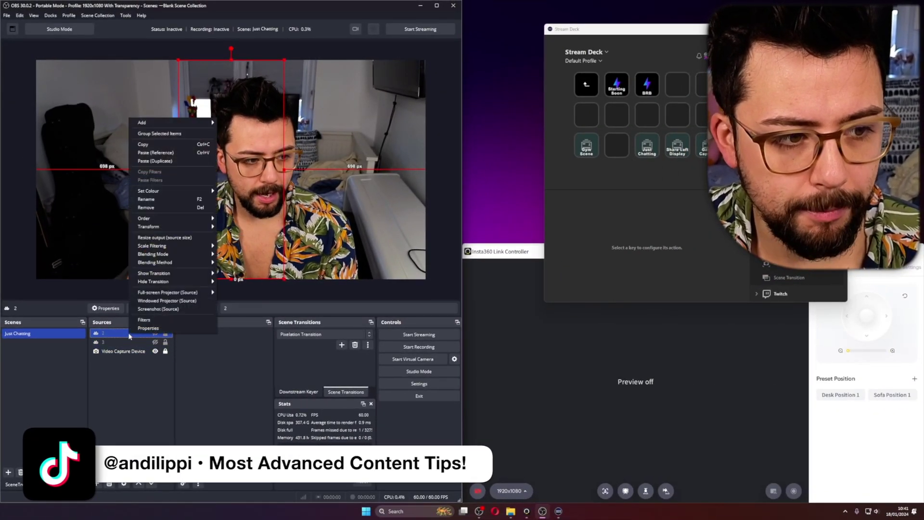
click(155, 161)
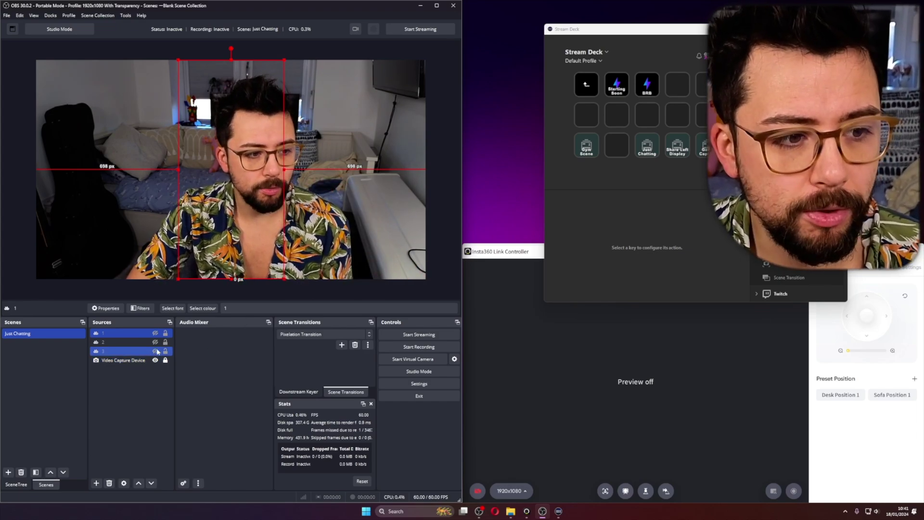
Create a Multi Action on an empty Stream Deck key and add a Source Visibility step
click(594, 31)
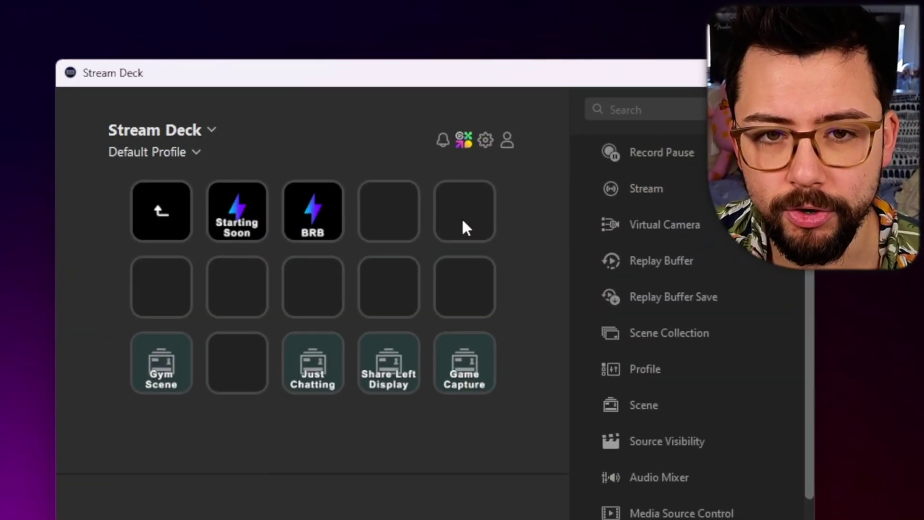
right_click(462, 221)
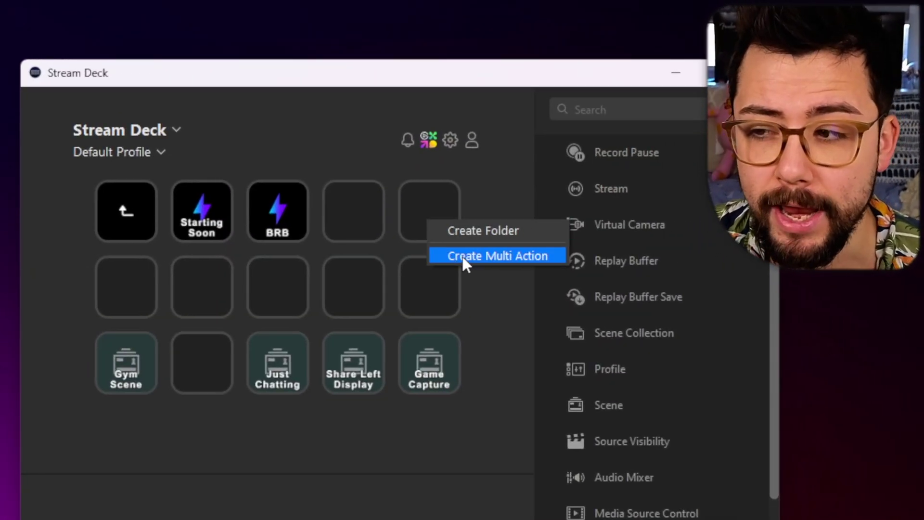
click(462, 256)
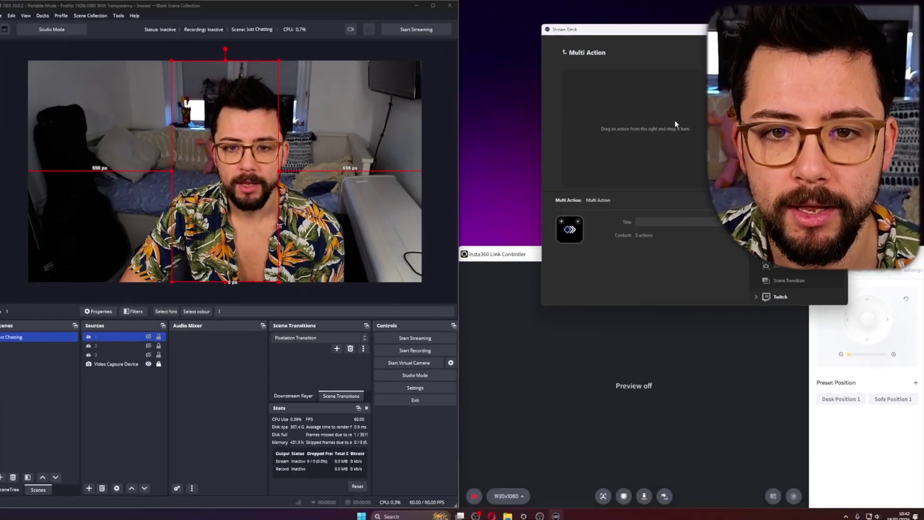
scroll(799, 269, up, 3)
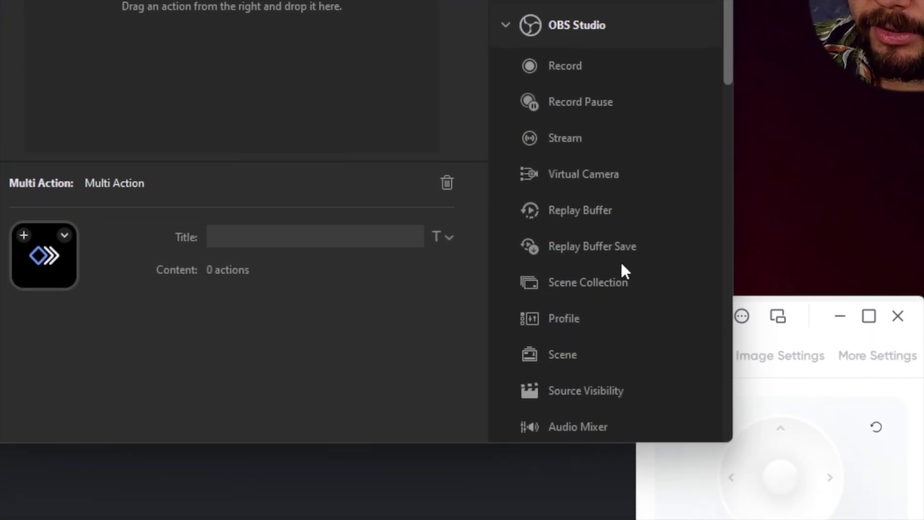
scroll(617, 269, down, 3)
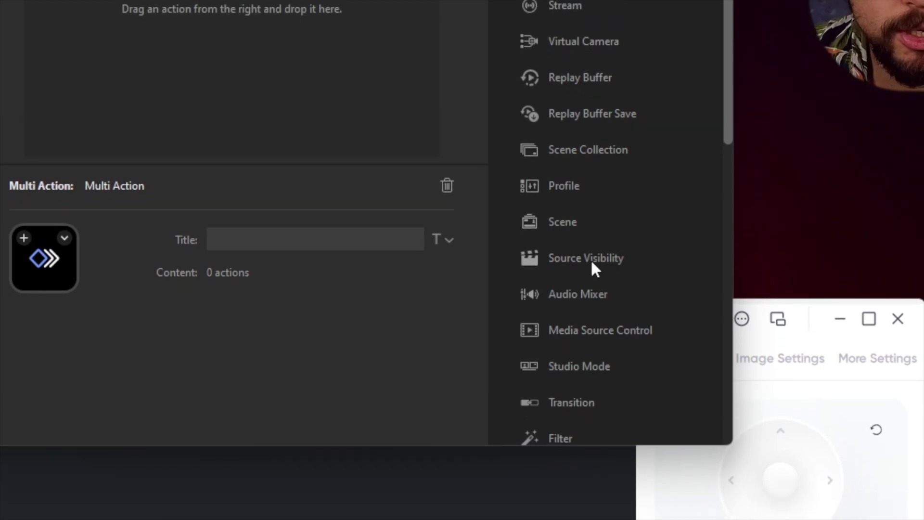
drag(590, 259, 149, 13)
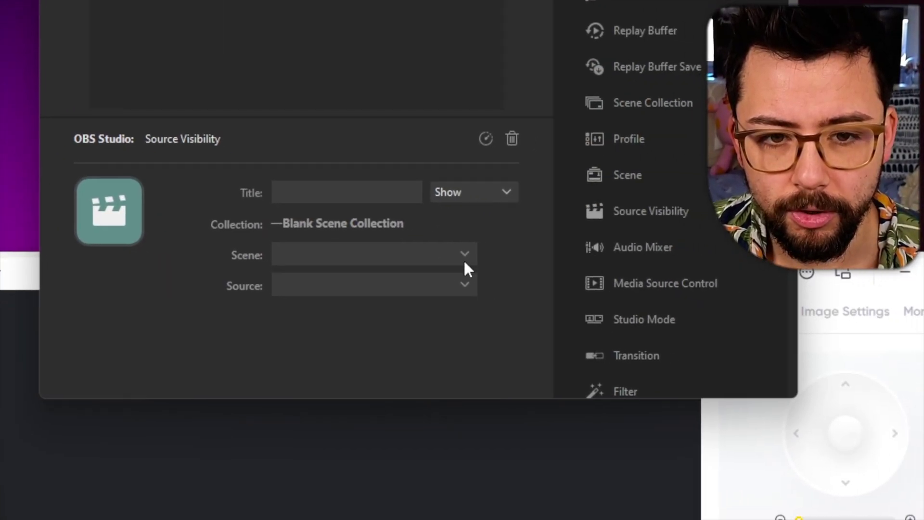
Set the Source Visibility step to scene Just Chatting and source 3
click(463, 259)
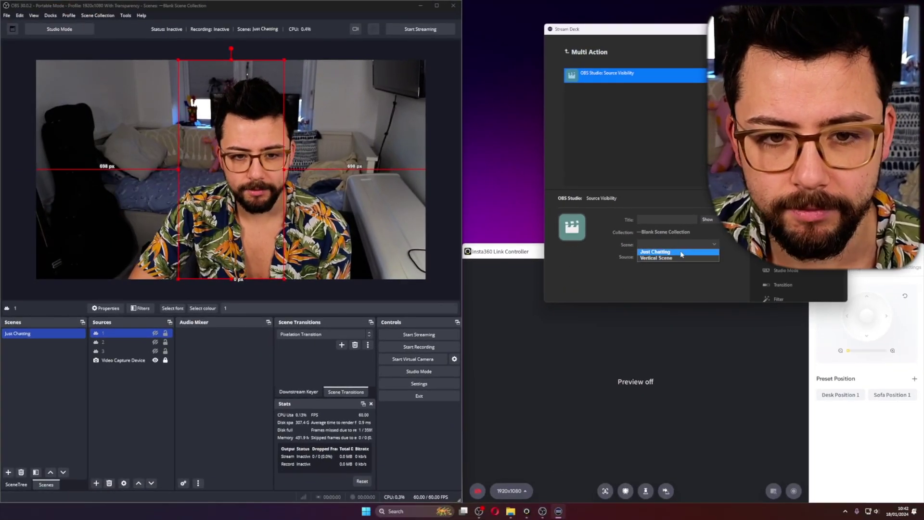
click(681, 252)
click(712, 256)
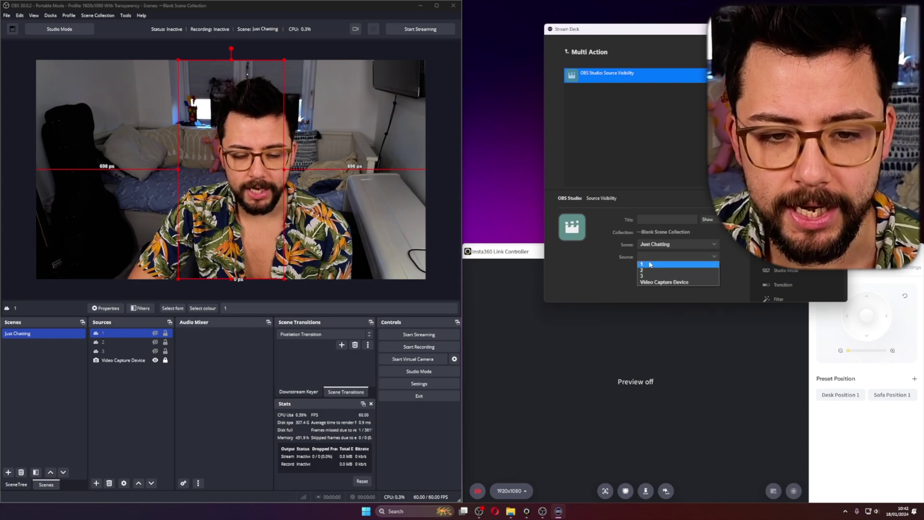
click(648, 276)
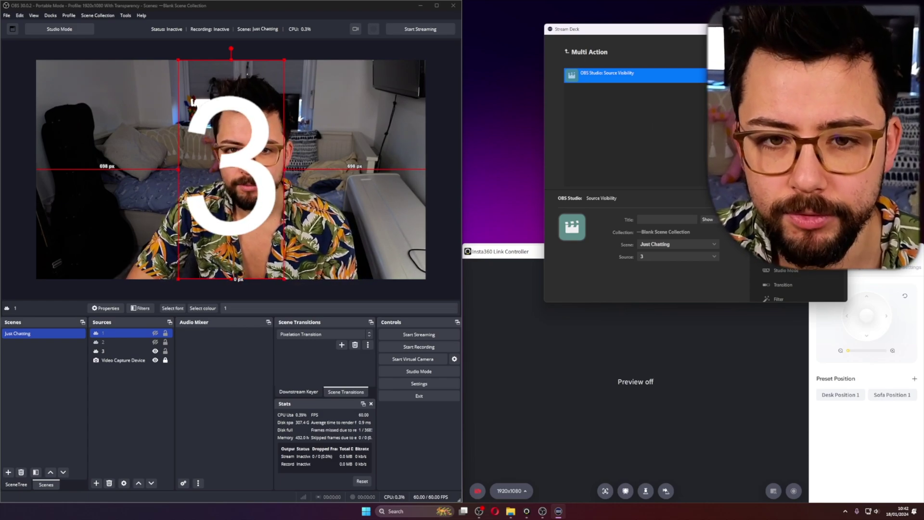
Add a Delay step, then a pasted visibility step set to hide source 3
text(del)
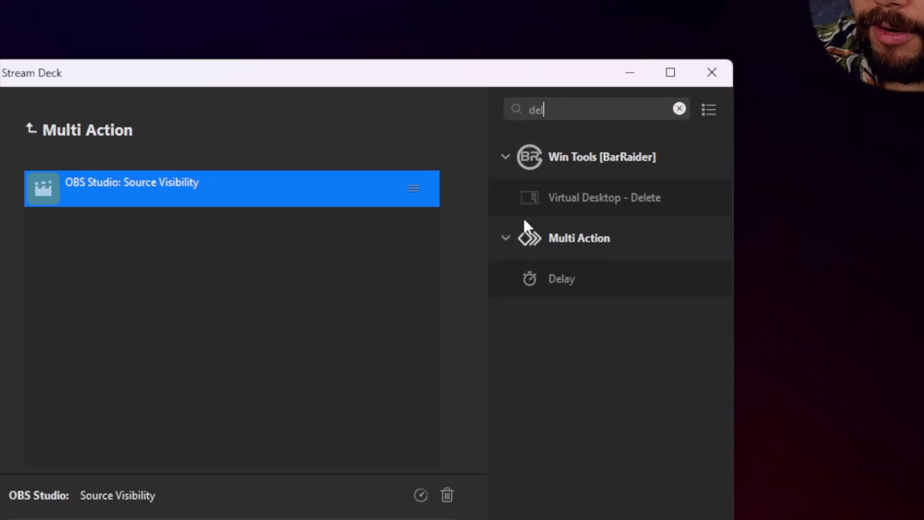
drag(554, 274, 144, 270)
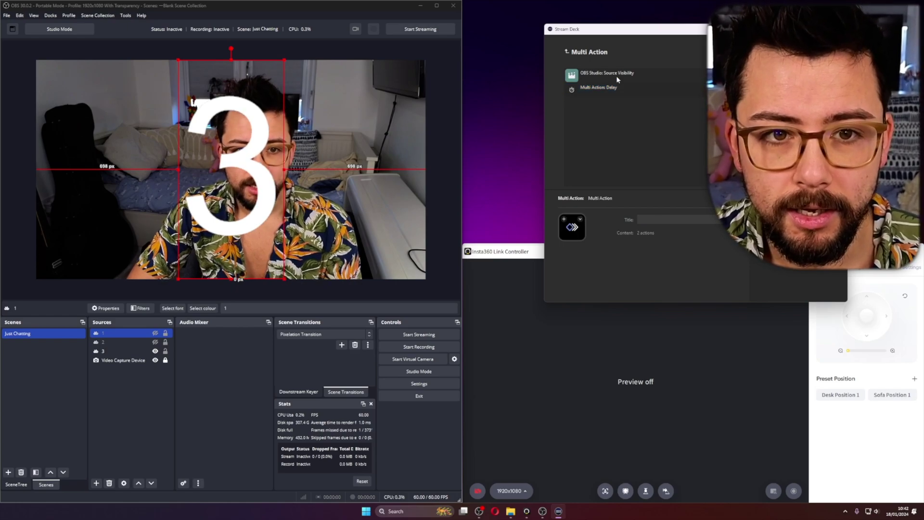
click(618, 77)
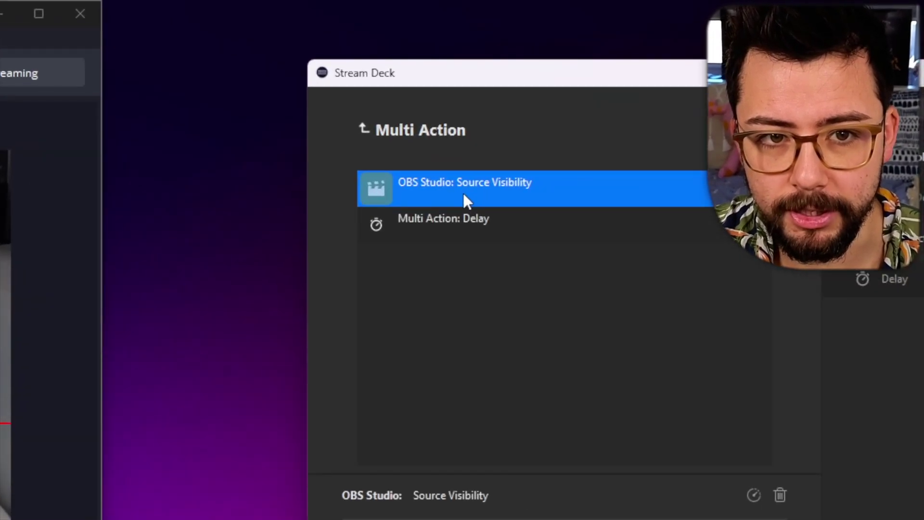
right_click(608, 78)
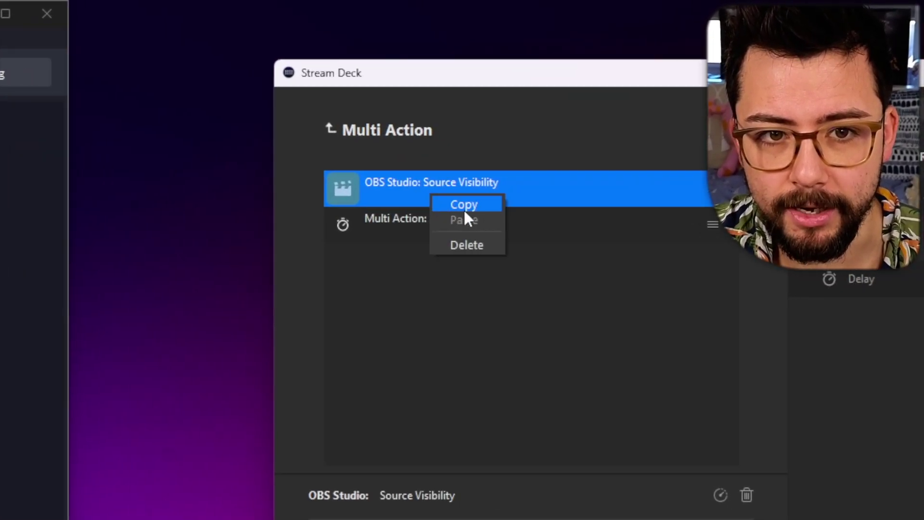
right_click(461, 270)
click(492, 301)
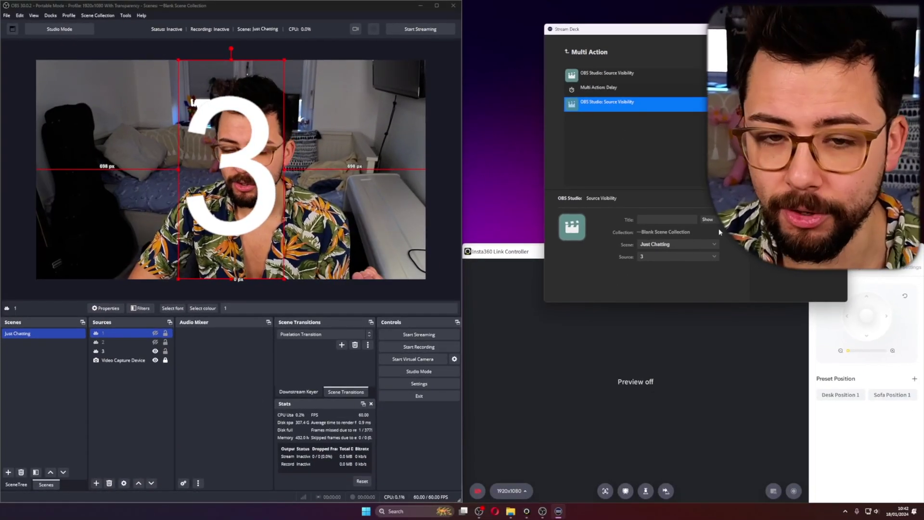
click(708, 219)
click(703, 233)
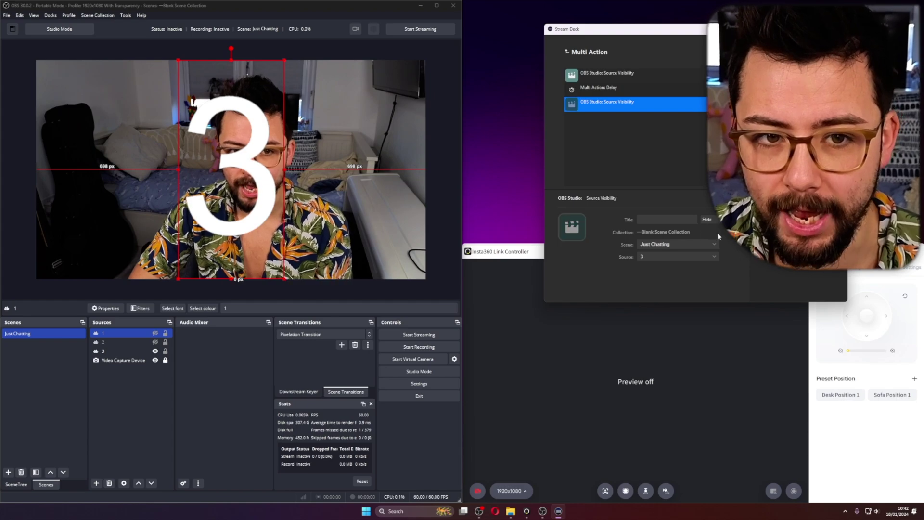
Paste a fourth visibility step set to show source 2
right_click(608, 111)
click(610, 117)
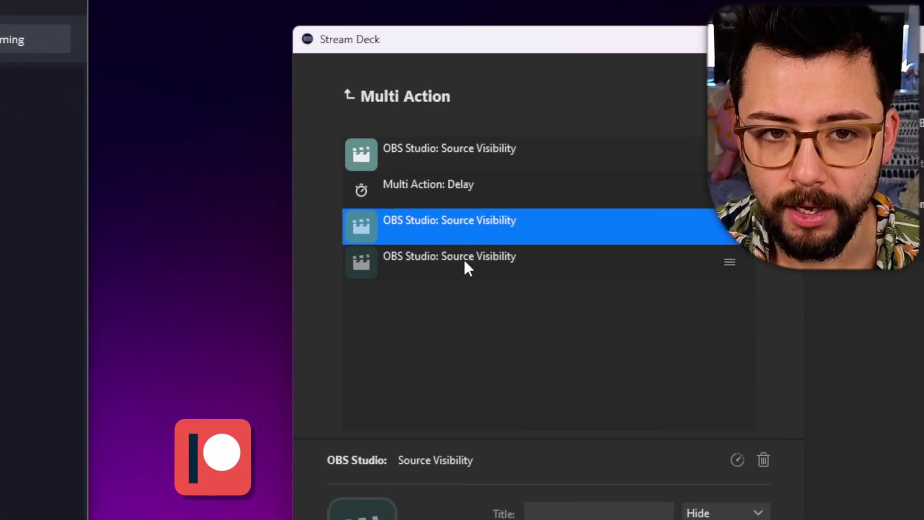
click(612, 118)
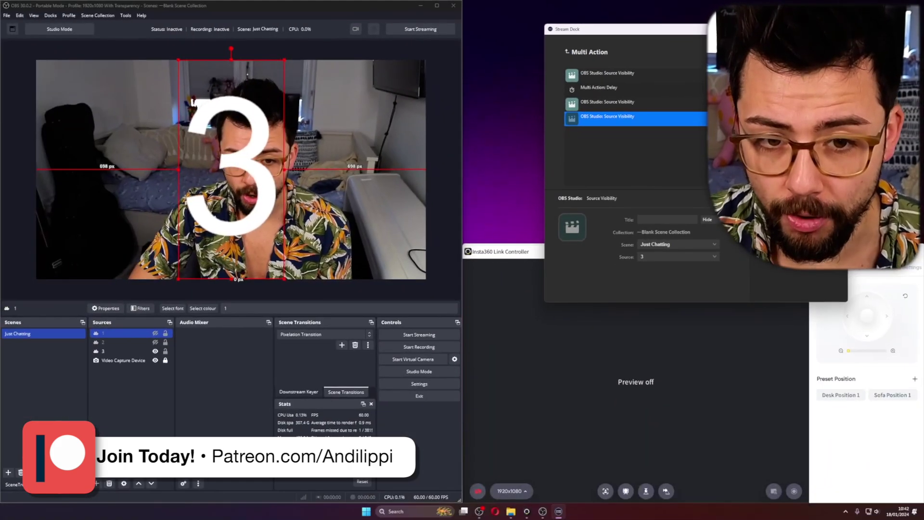
click(708, 220)
click(703, 226)
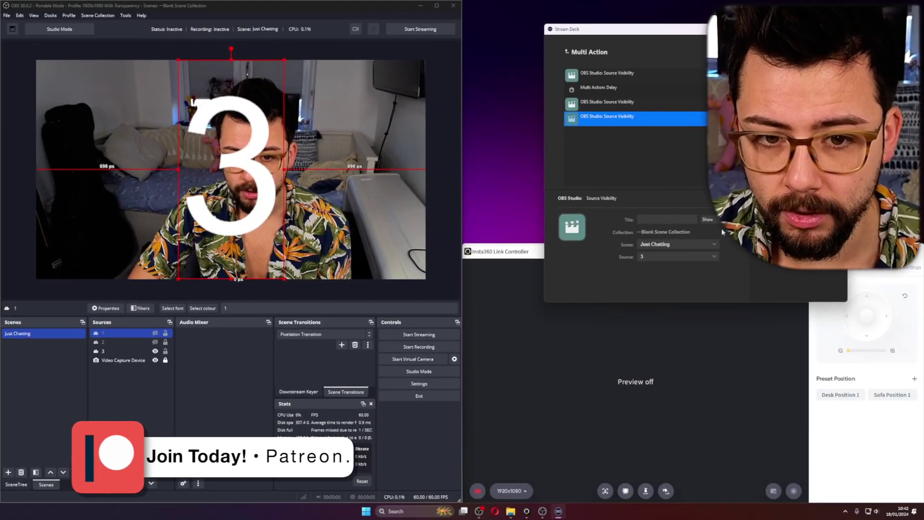
click(714, 256)
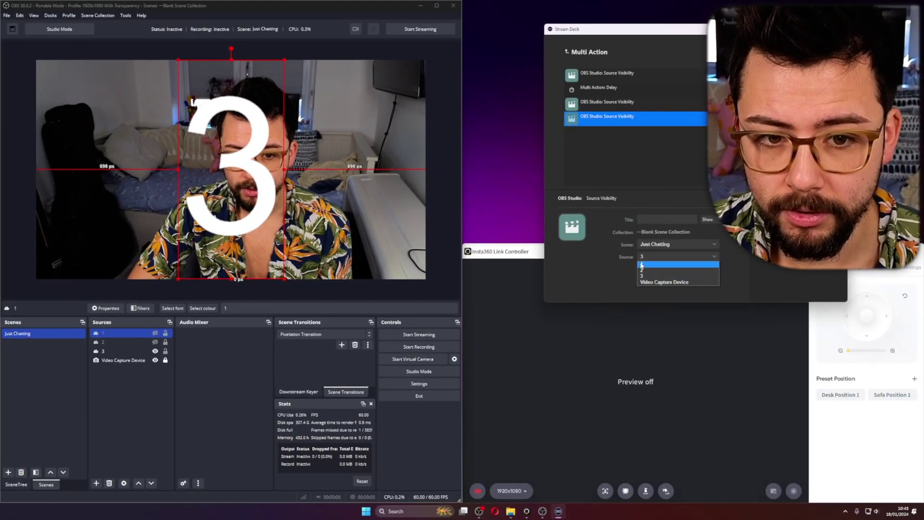
click(641, 269)
Review the third step and the multi action summary, briefly selecting source 3 in OBS
click(607, 104)
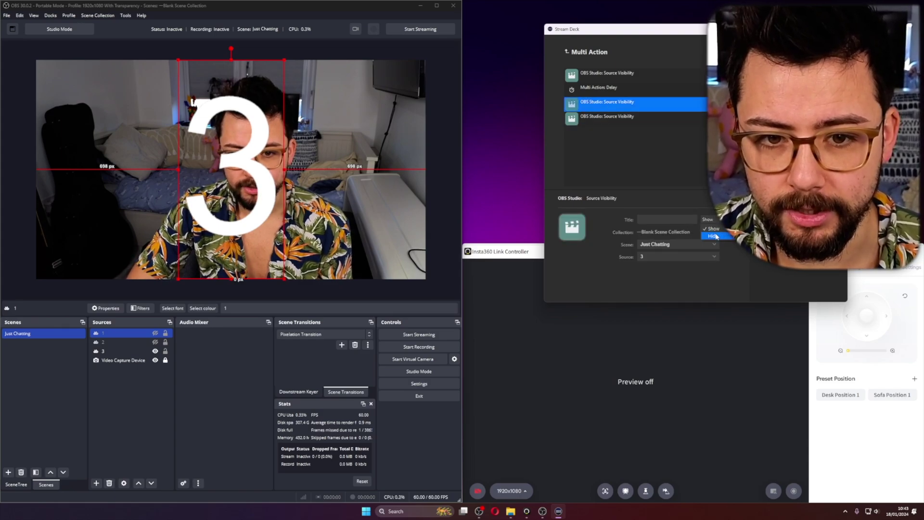
click(602, 153)
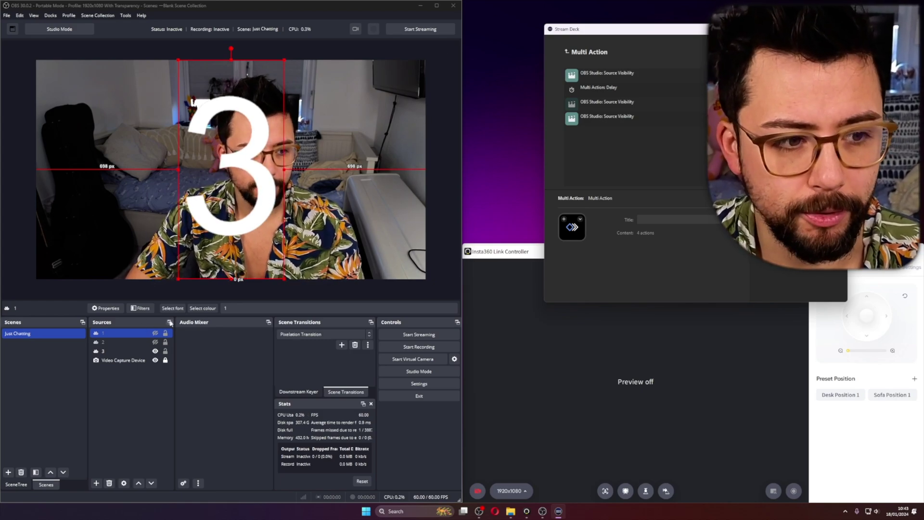
ctrl+click(145, 352)
ctrl+click(156, 354)
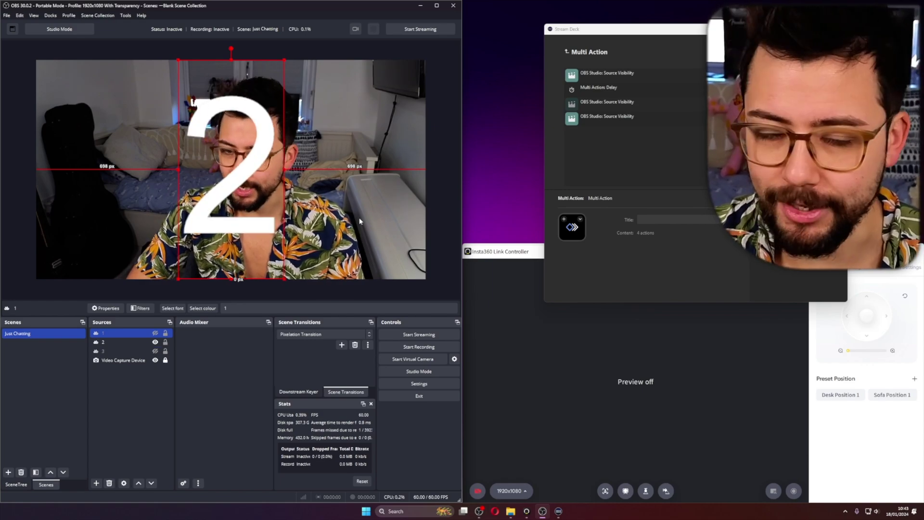
Copy the Delay step and paste a second delay at the end
right_click(603, 89)
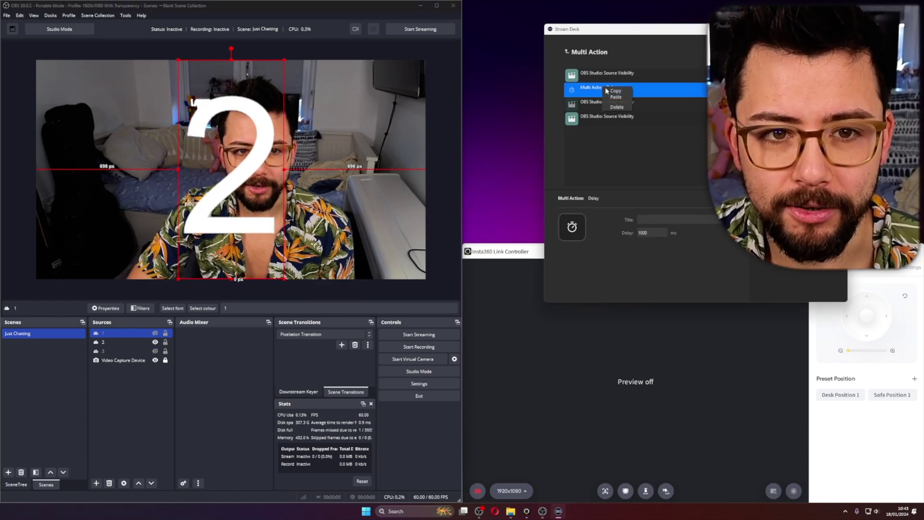
click(617, 91)
right_click(624, 150)
click(629, 159)
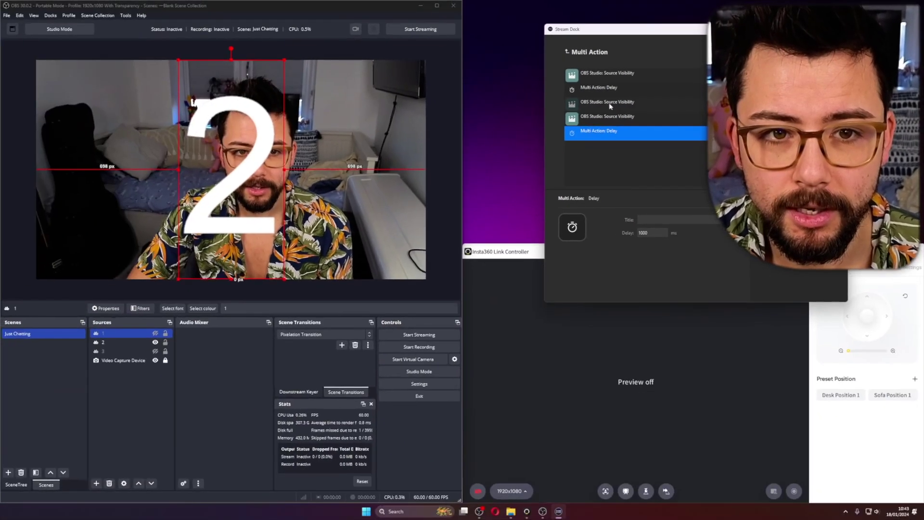
Paste another Source Visibility step and set it to source 2
click(610, 106)
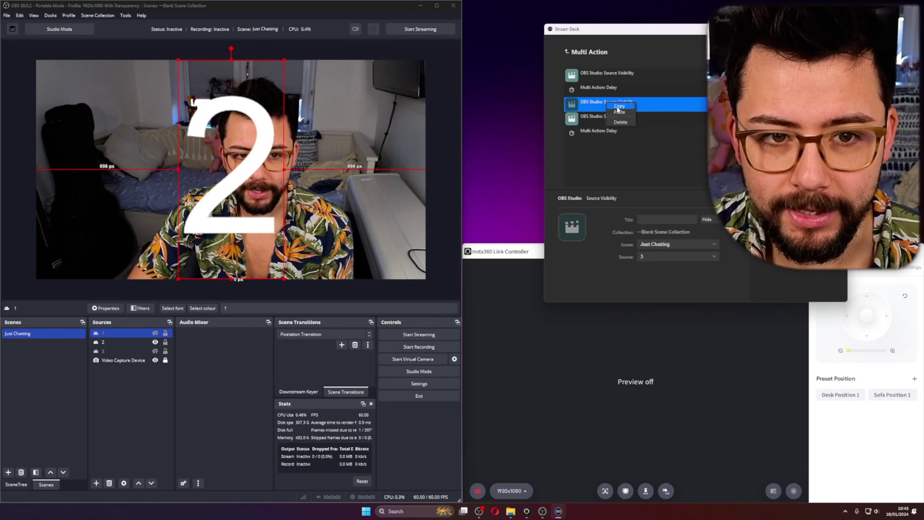
right_click(613, 165)
click(623, 173)
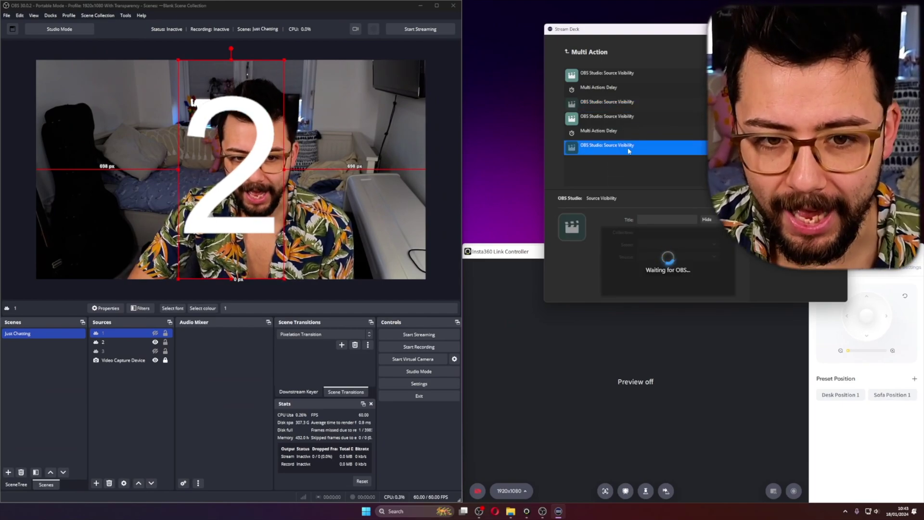
click(672, 257)
click(674, 270)
click(618, 117)
click(621, 166)
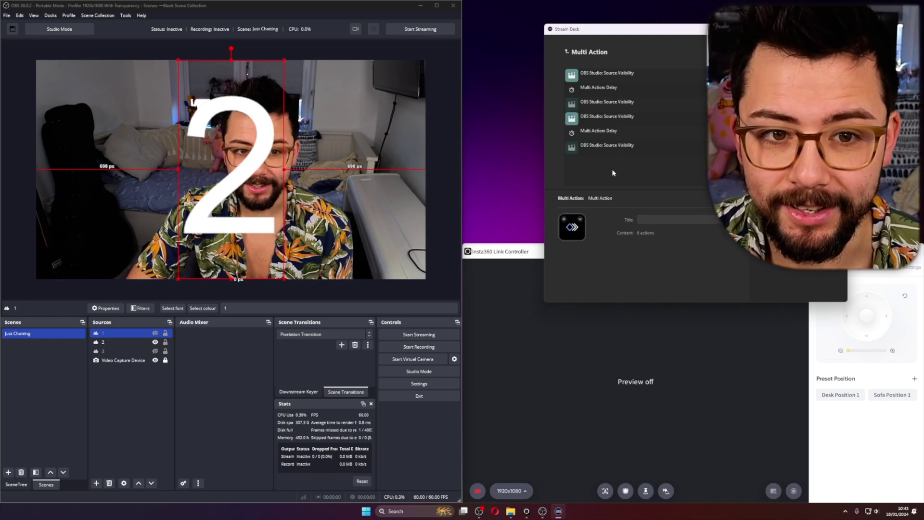
Paste one more visibility step and set it to source 1
key(ctrl+v)
click(663, 256)
click(656, 265)
click(637, 151)
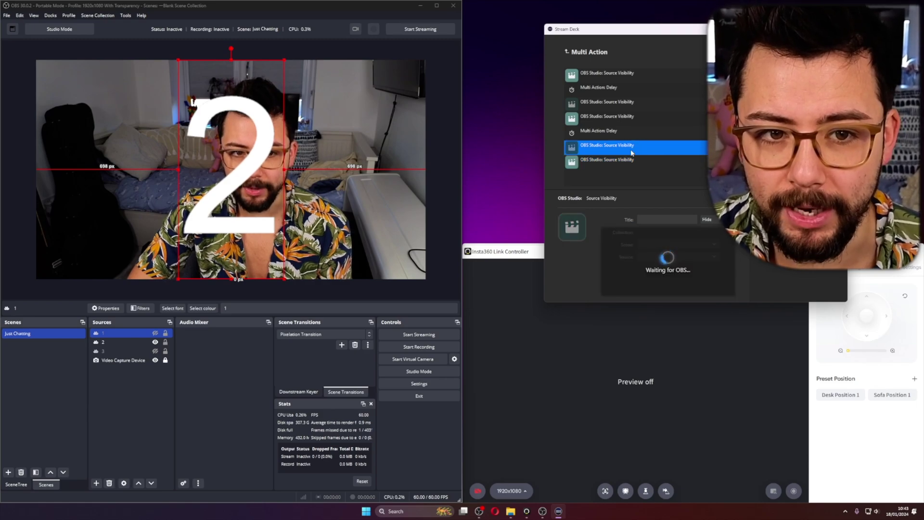
click(632, 160)
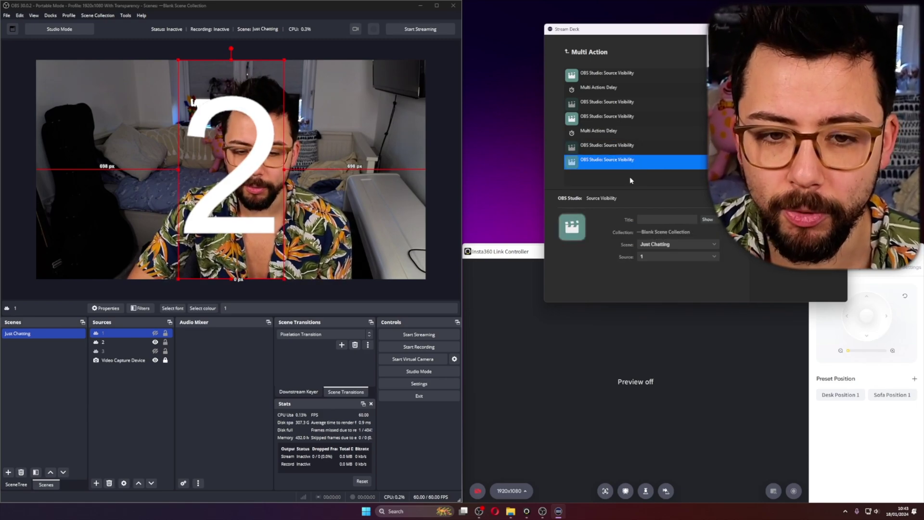
click(622, 180)
Copy the delay step and paste it at the end of the list
right_click(607, 132)
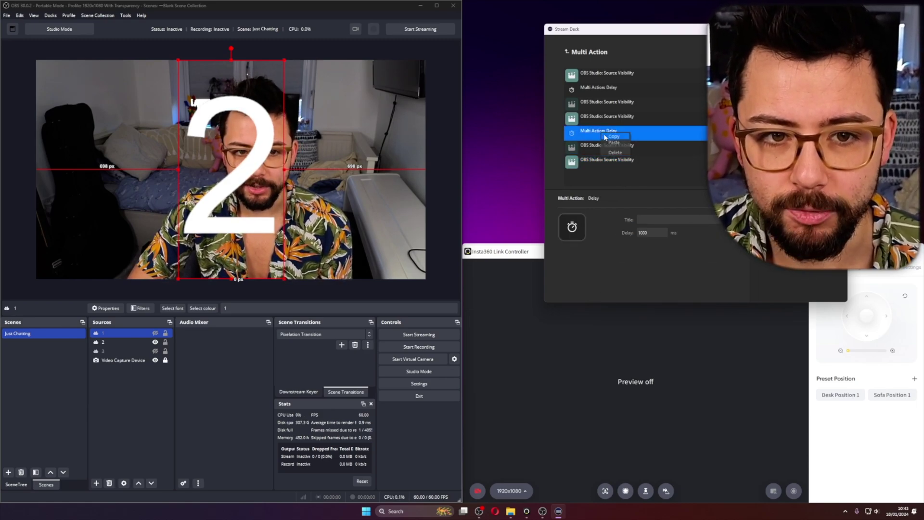
right_click(614, 183)
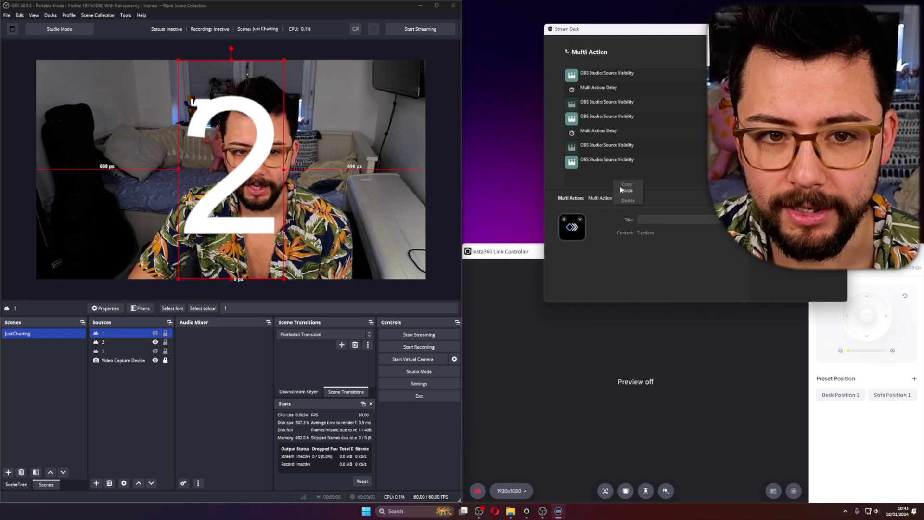
click(623, 190)
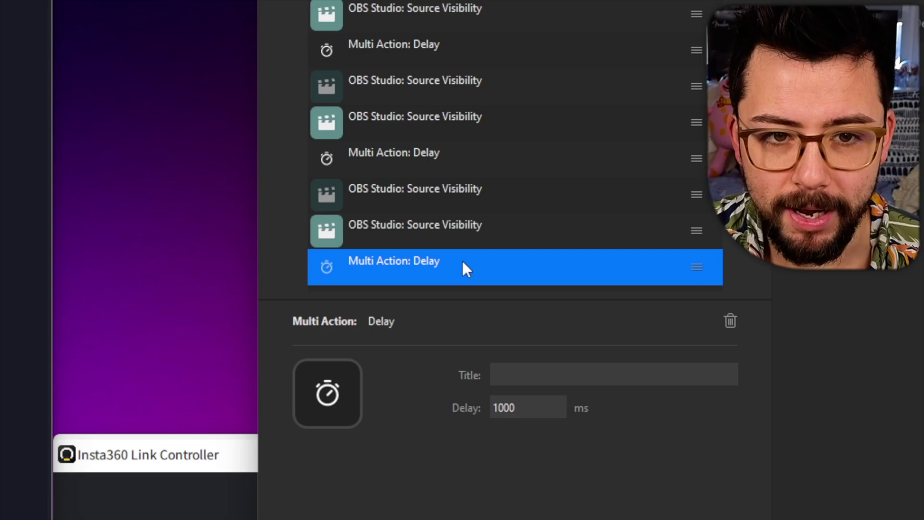
Paste a Source Visibility step below the last delay and set it to source 1
click(463, 192)
right_click(463, 192)
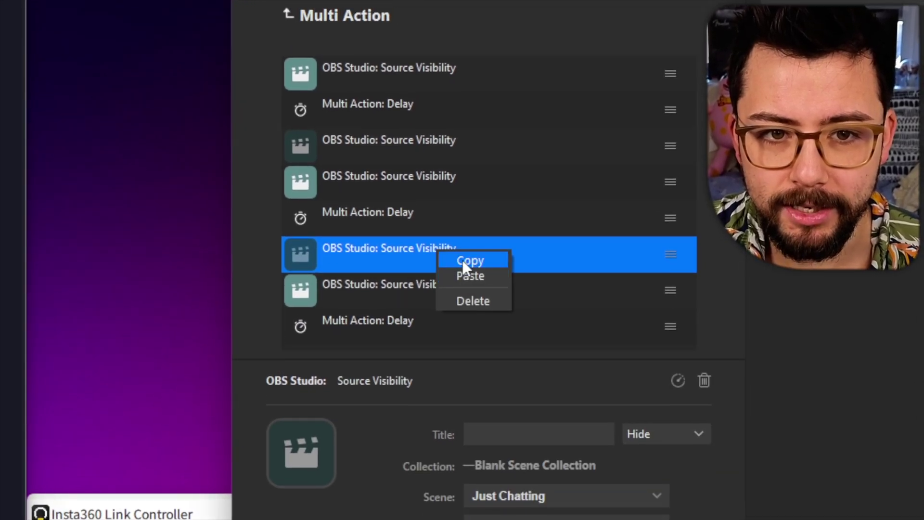
click(463, 262)
right_click(433, 337)
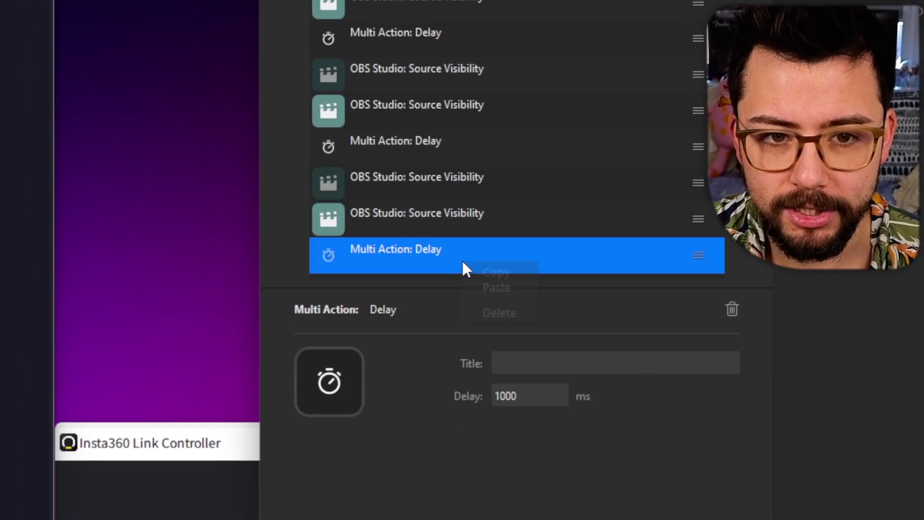
click(468, 362)
drag(441, 212, 439, 255)
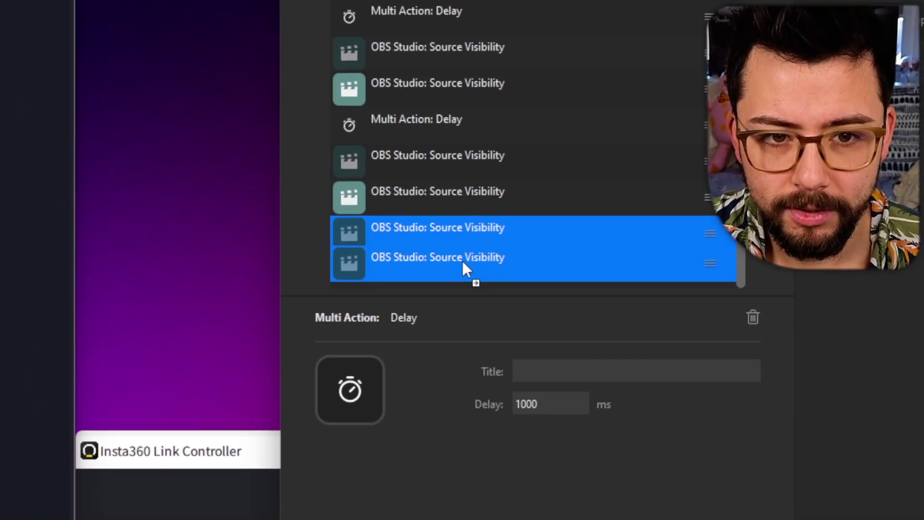
click(463, 262)
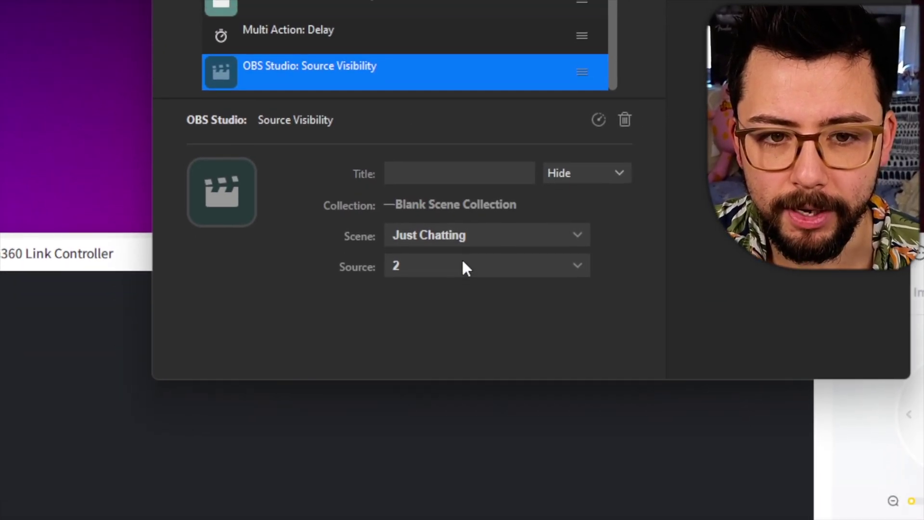
click(577, 460)
click(463, 262)
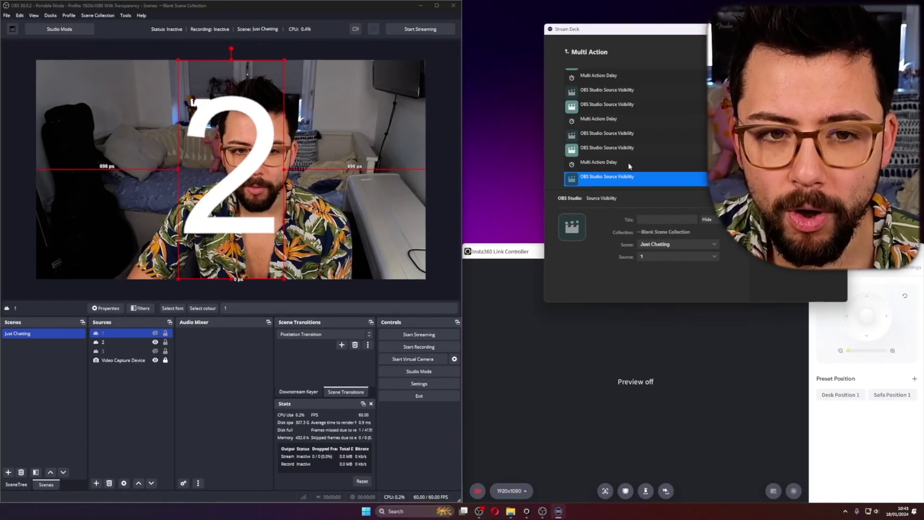
Add a final Delay step at the end set to 500 ms
click(635, 166)
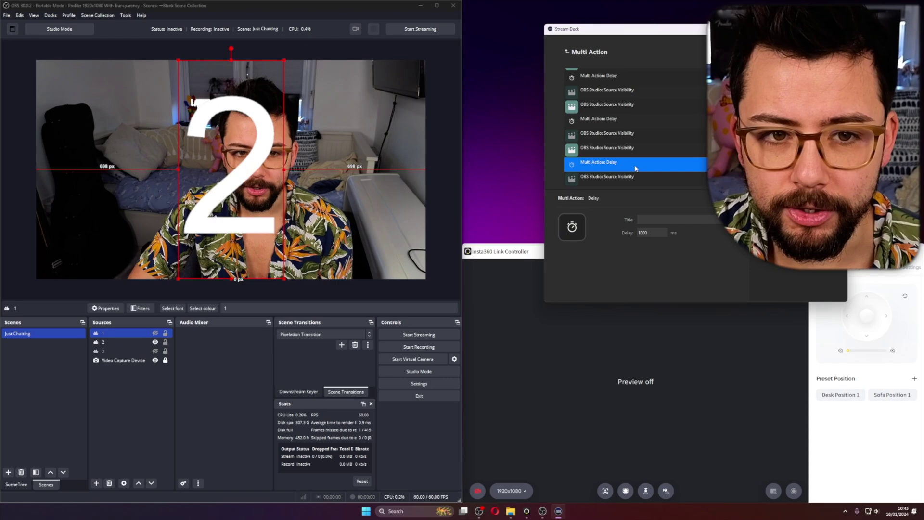
click(612, 181)
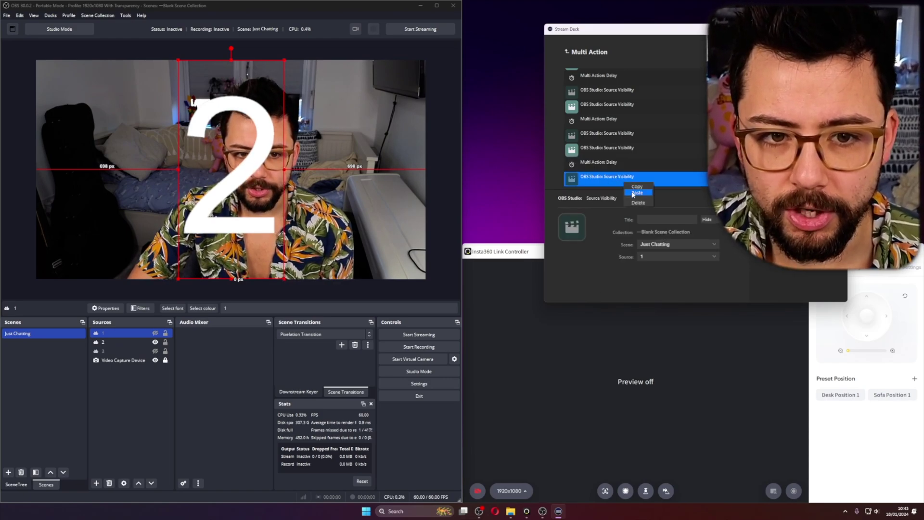
click(634, 192)
drag(616, 169, 618, 185)
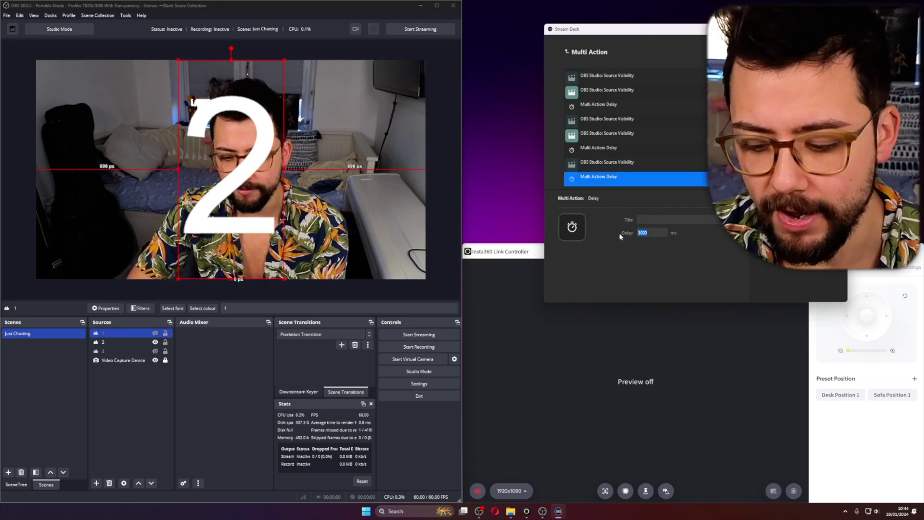
text(500)
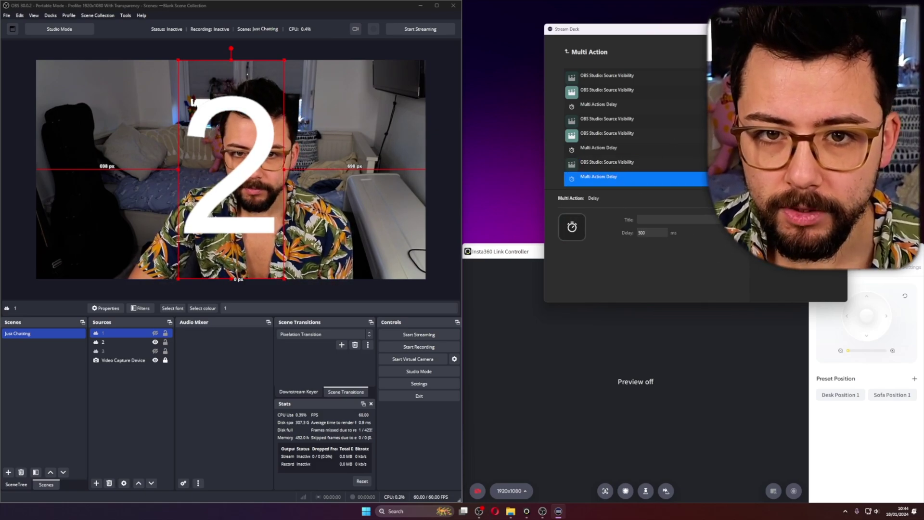
Search 'screenshot' and place the OBS Studio Screenshot action last in the sequence
click(791, 43)
text(scre)
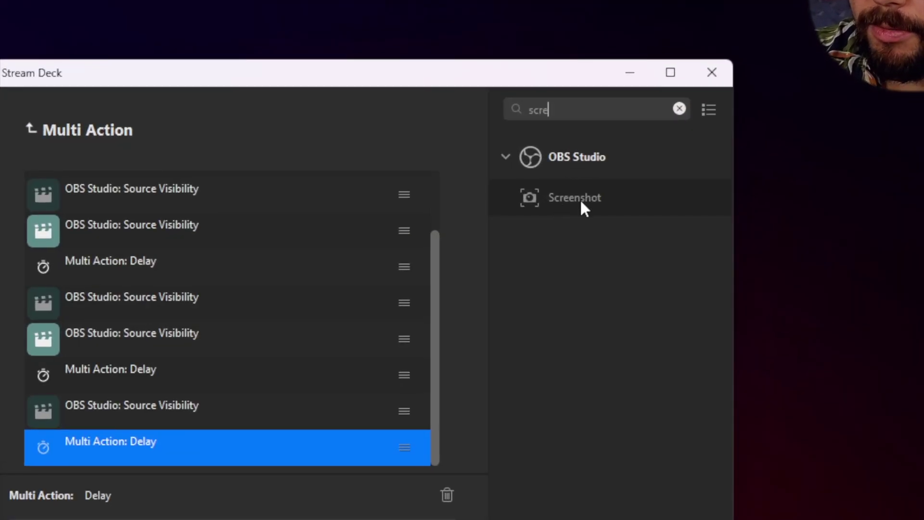
drag(581, 202, 201, 462)
drag(461, 258, 463, 258)
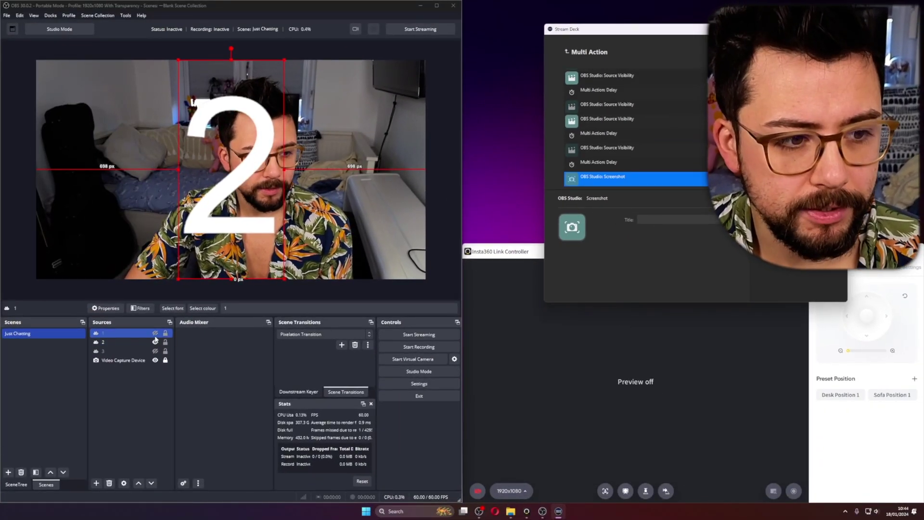
Hide the 2 text source so the camera scene is clean
click(155, 342)
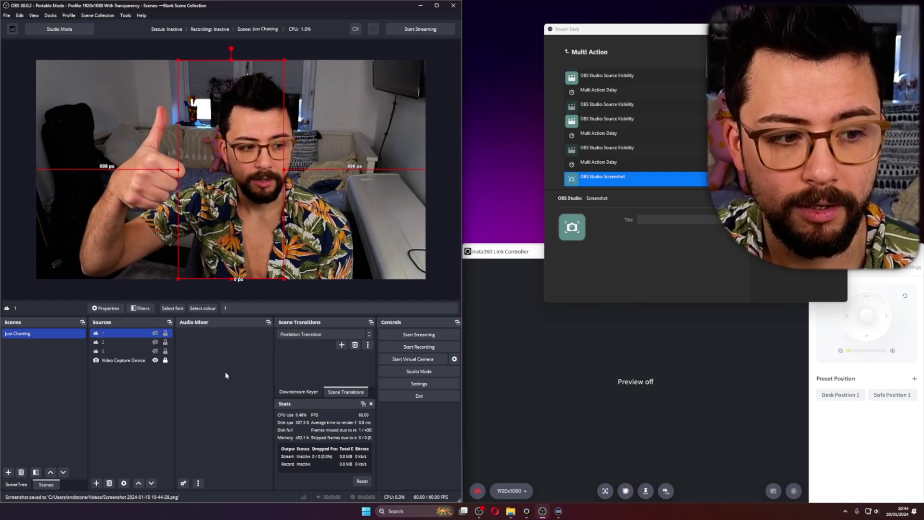
click(511, 512)
double_click(507, 301)
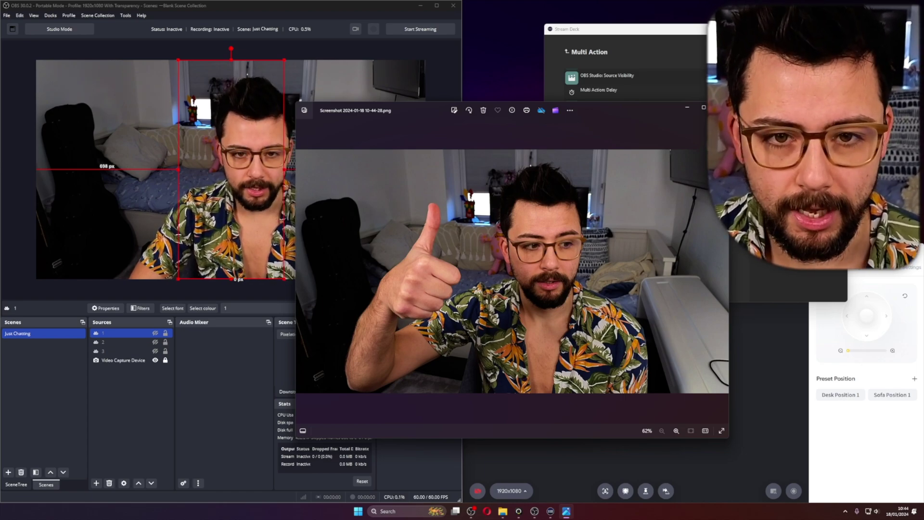
click(720, 108)
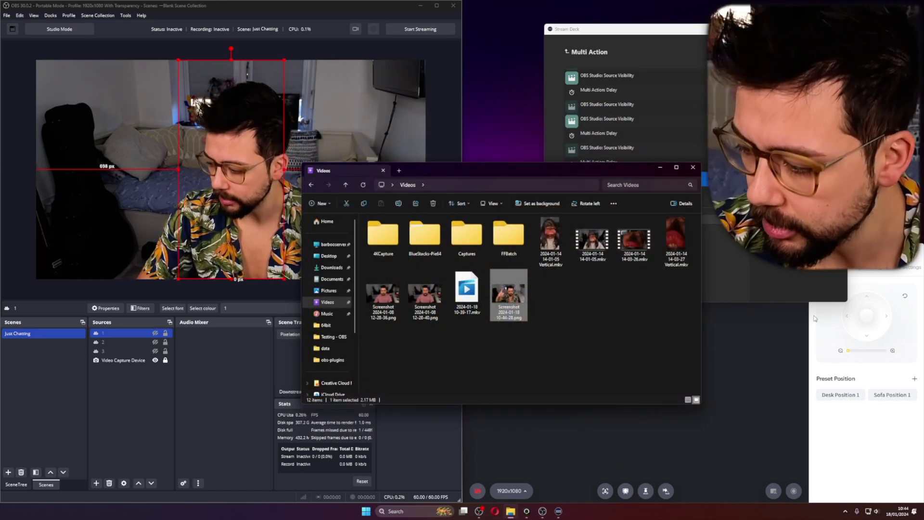
Set Insta360 Link Controller's Camera Focus to Manual Focus (MF) in Settings
click(850, 339)
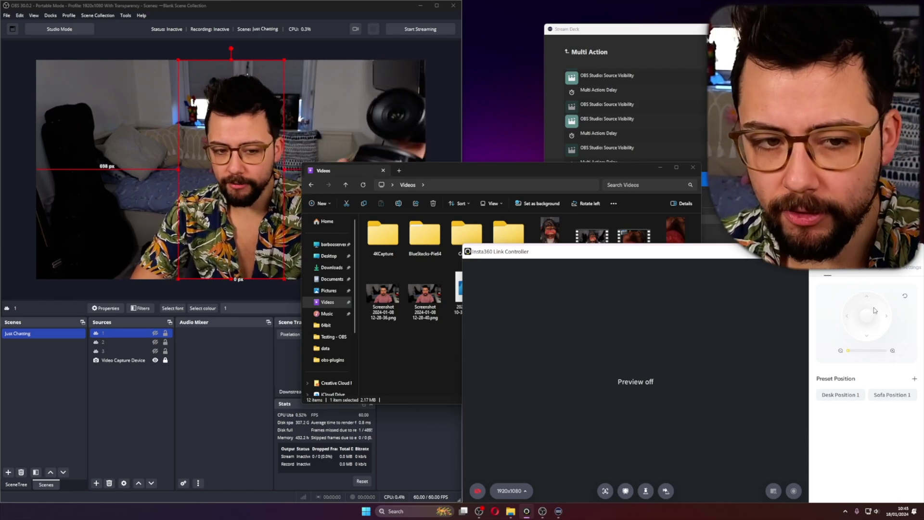
click(908, 270)
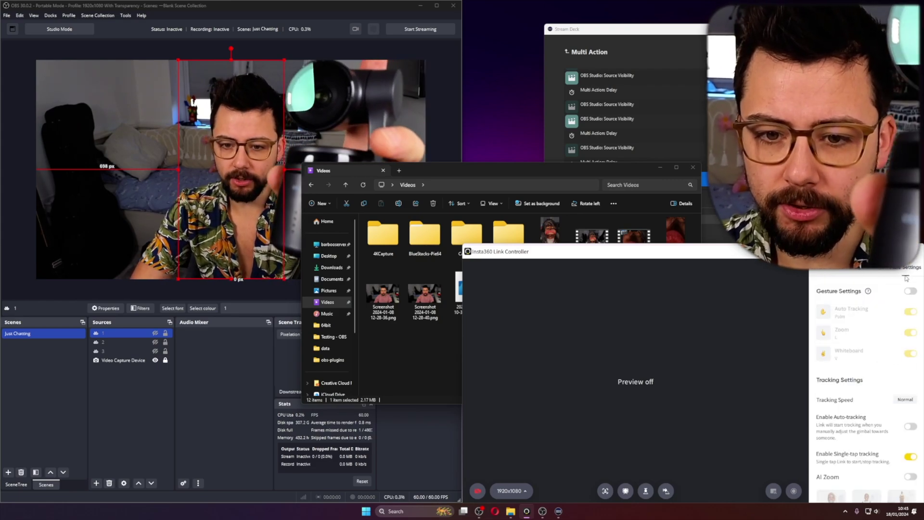
scroll(846, 428, down, 4)
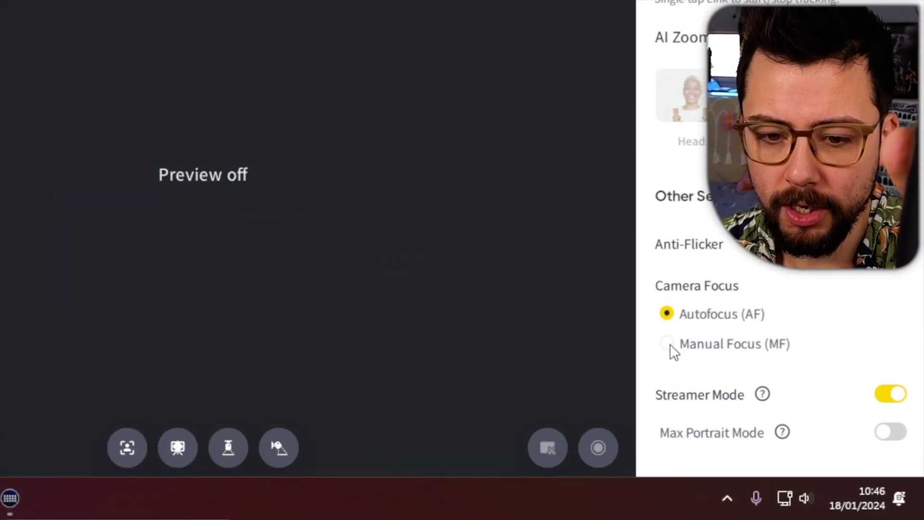
click(669, 343)
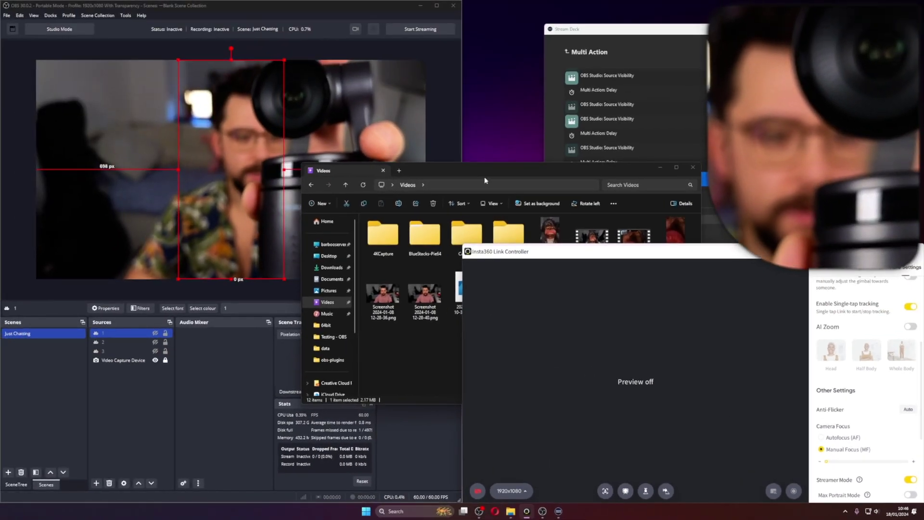
drag(484, 171, 729, 69)
click(827, 466)
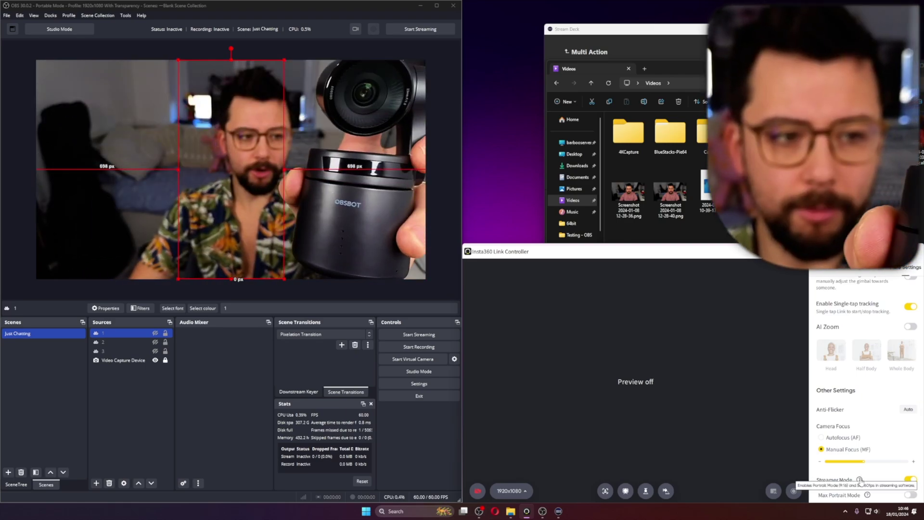
Bring the Stream Deck window forward to run the countdown multi action
mouse_move(860, 479)
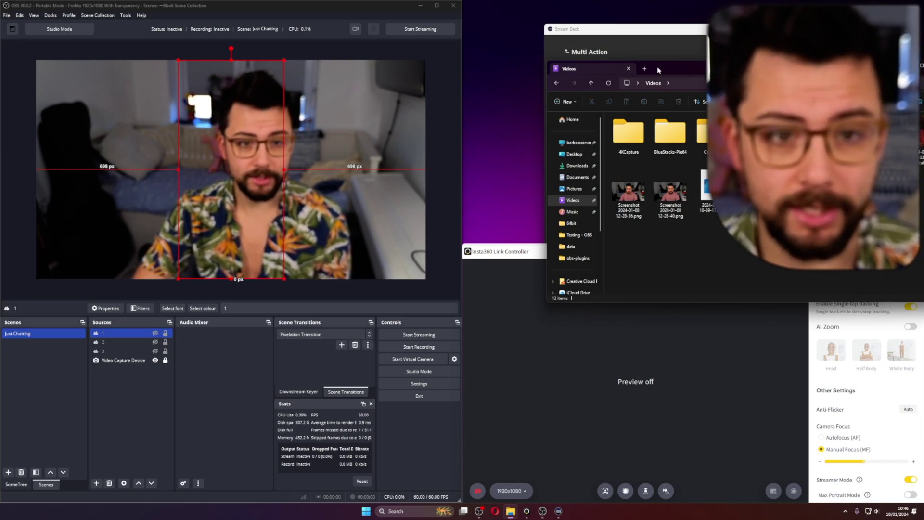
click(615, 31)
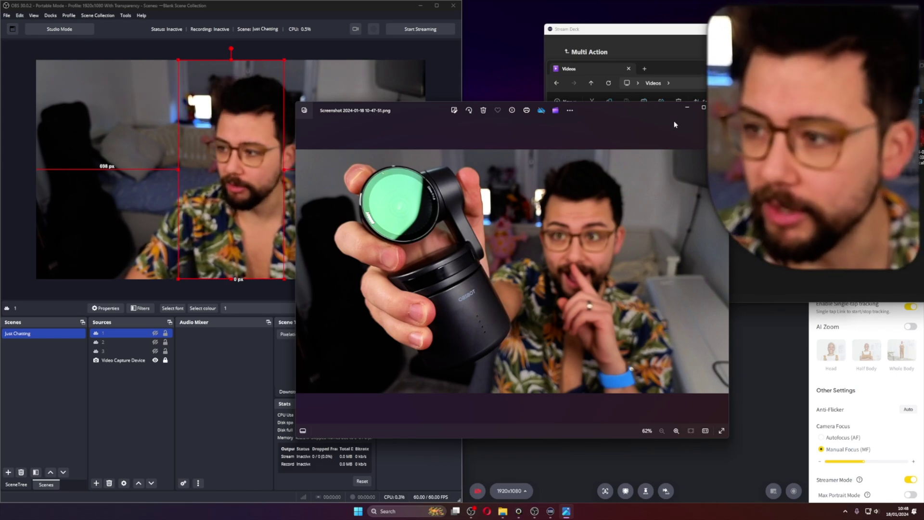
Switch the Insta360 Link camera focus back to Autofocus (AF)
click(822, 438)
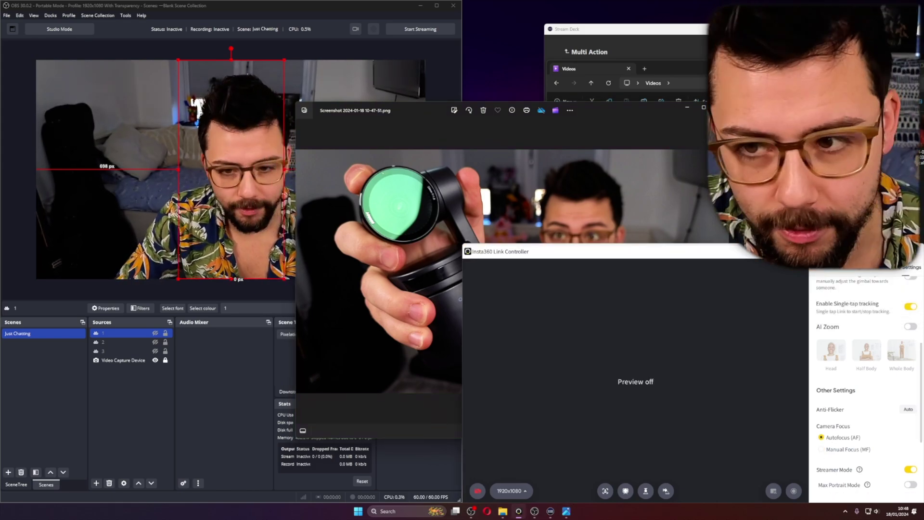